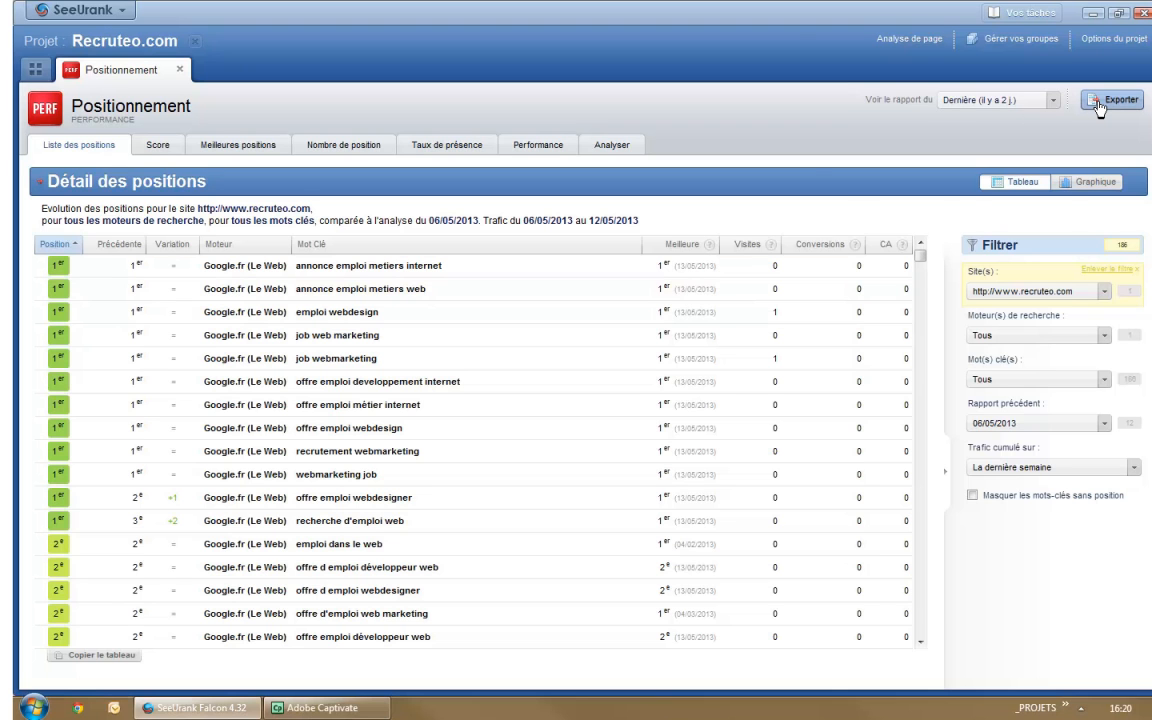
Step: Open the positions analysis export options and compare the formats offered for the PERFORMANCE synthetic and detailed report templates
left_click(1100, 104)
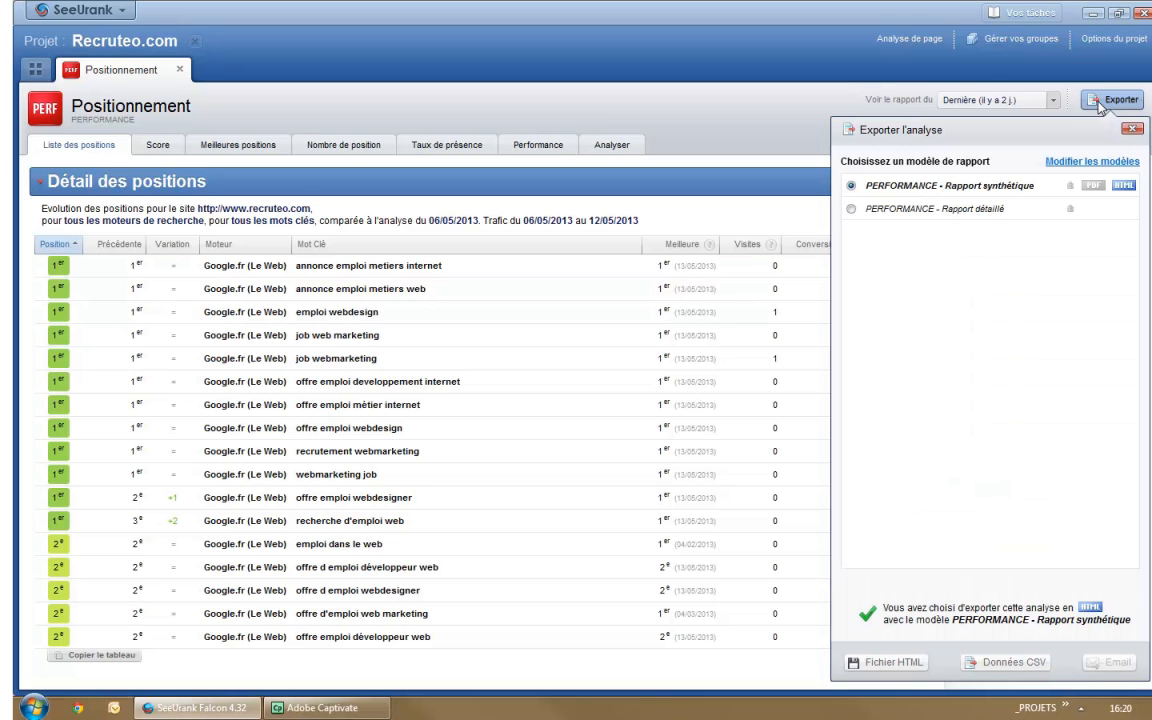
left_click(1092, 186)
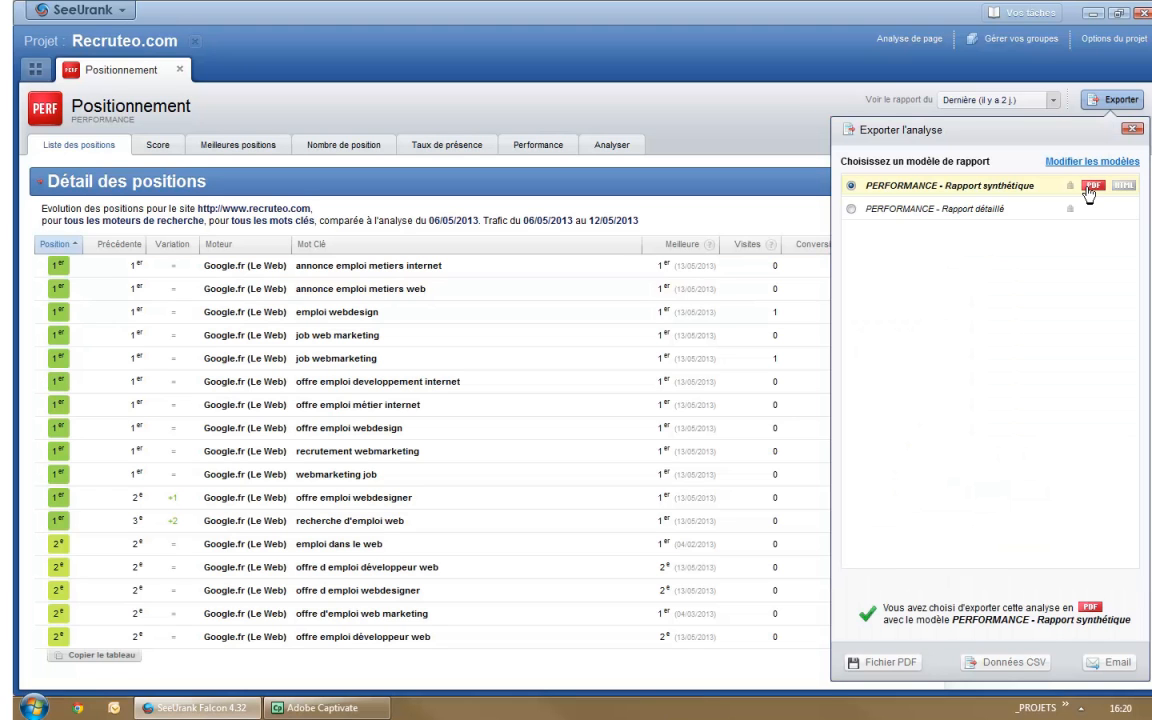
left_click(1121, 187)
left_click(1010, 212)
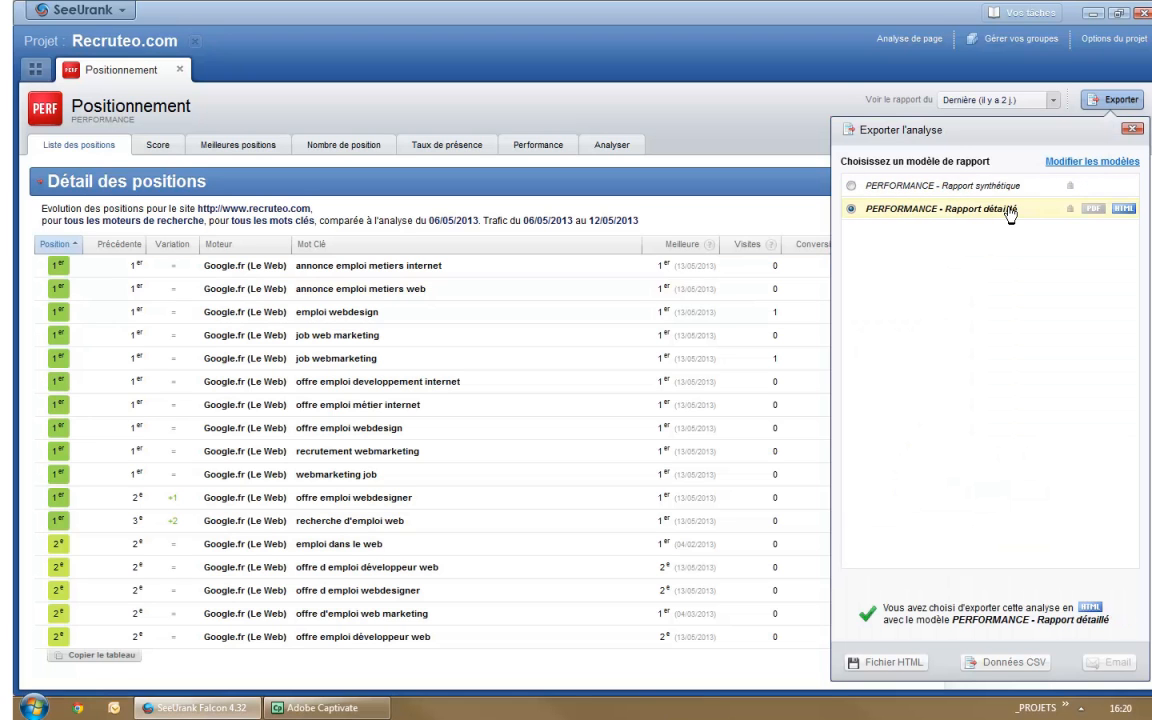
left_click(1010, 190)
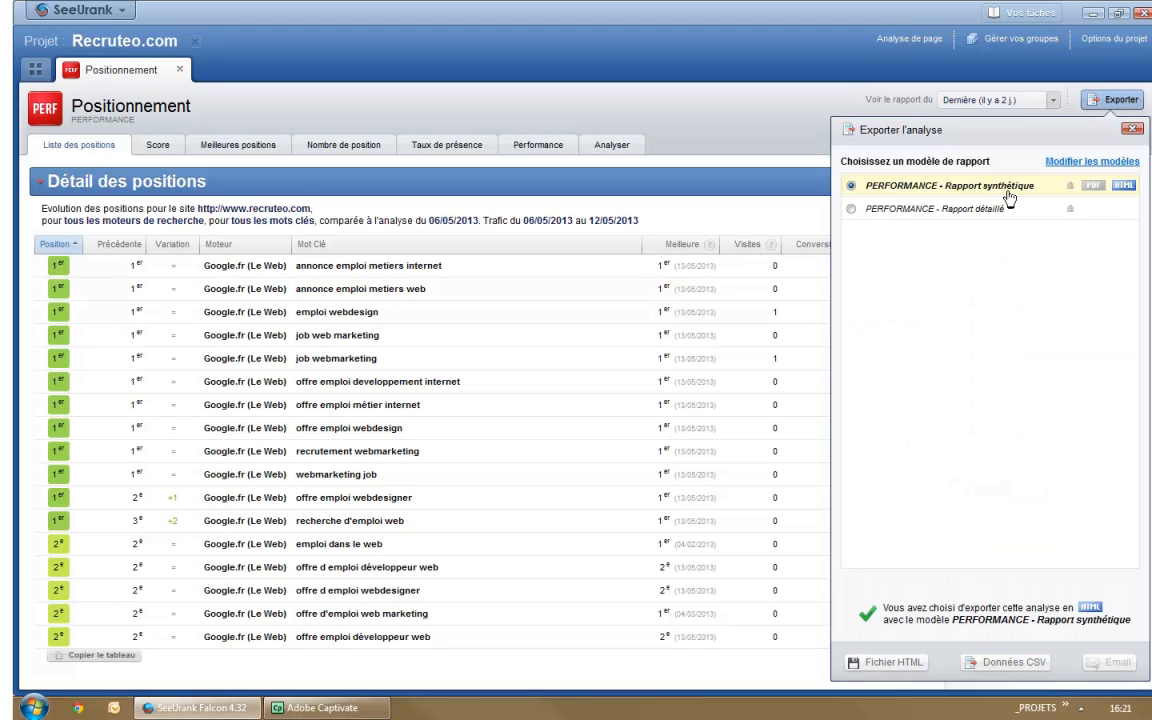
Step: Create a new report template named DEMO, based on a blank page (Une page blanche)
left_click(1085, 166)
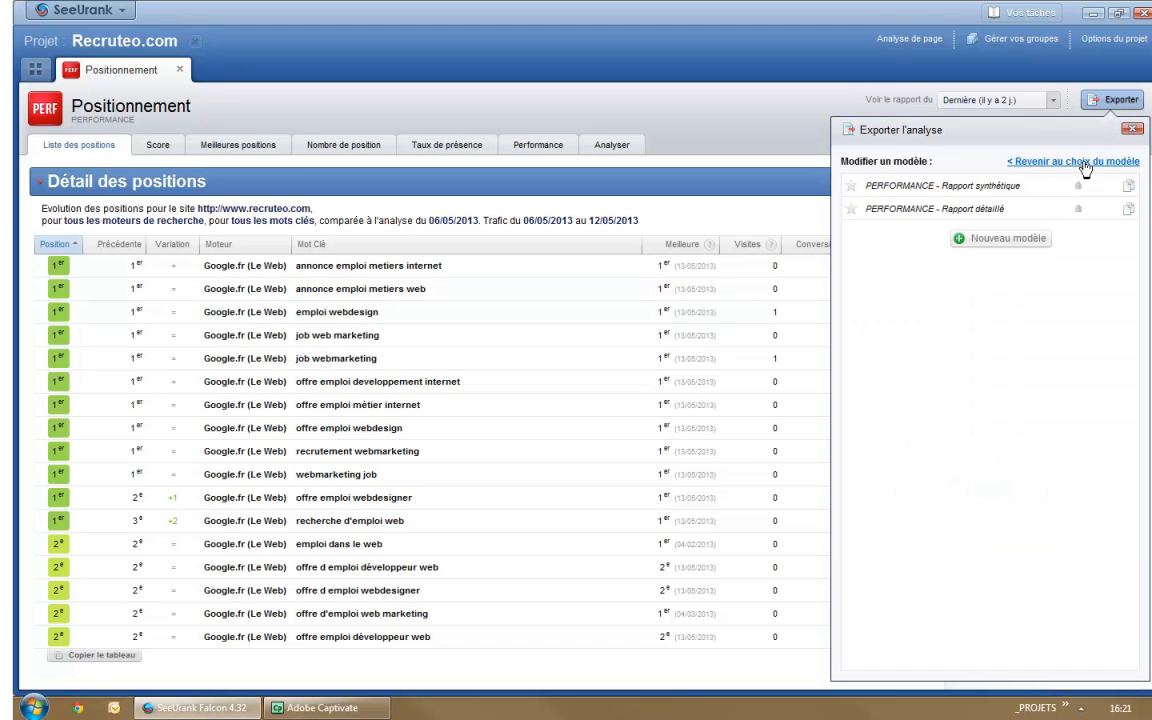
left_click(1004, 241)
type("DEMO")
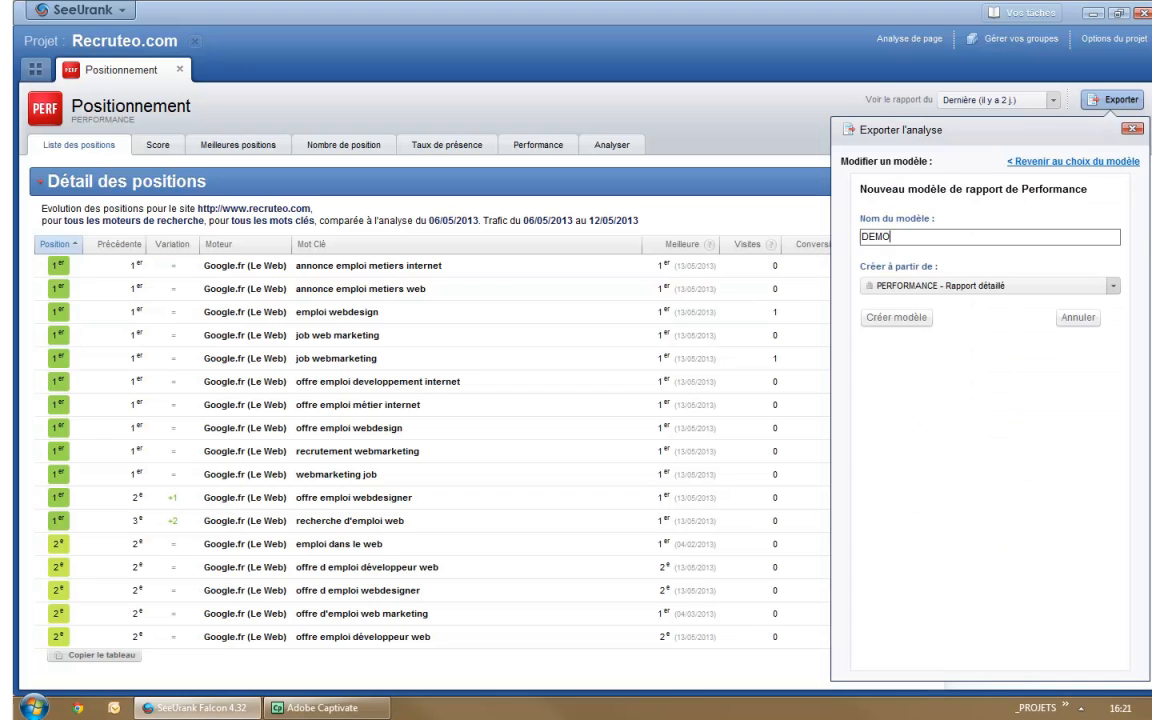
left_click(850, 287)
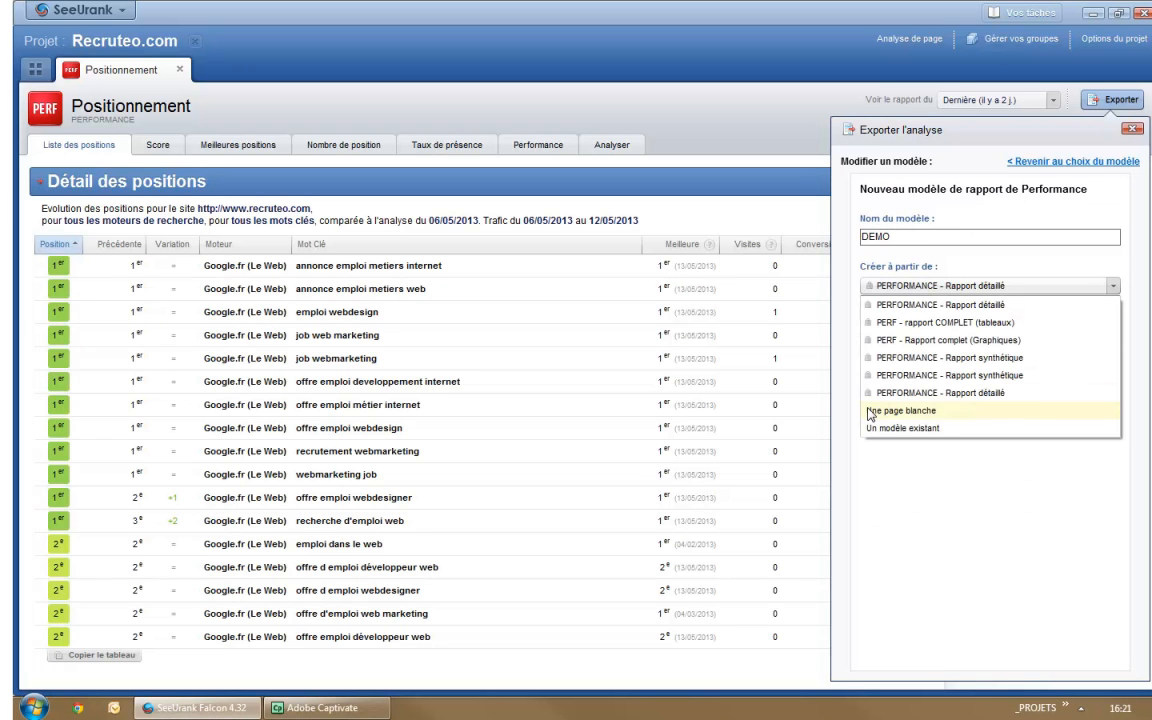
left_click(960, 416)
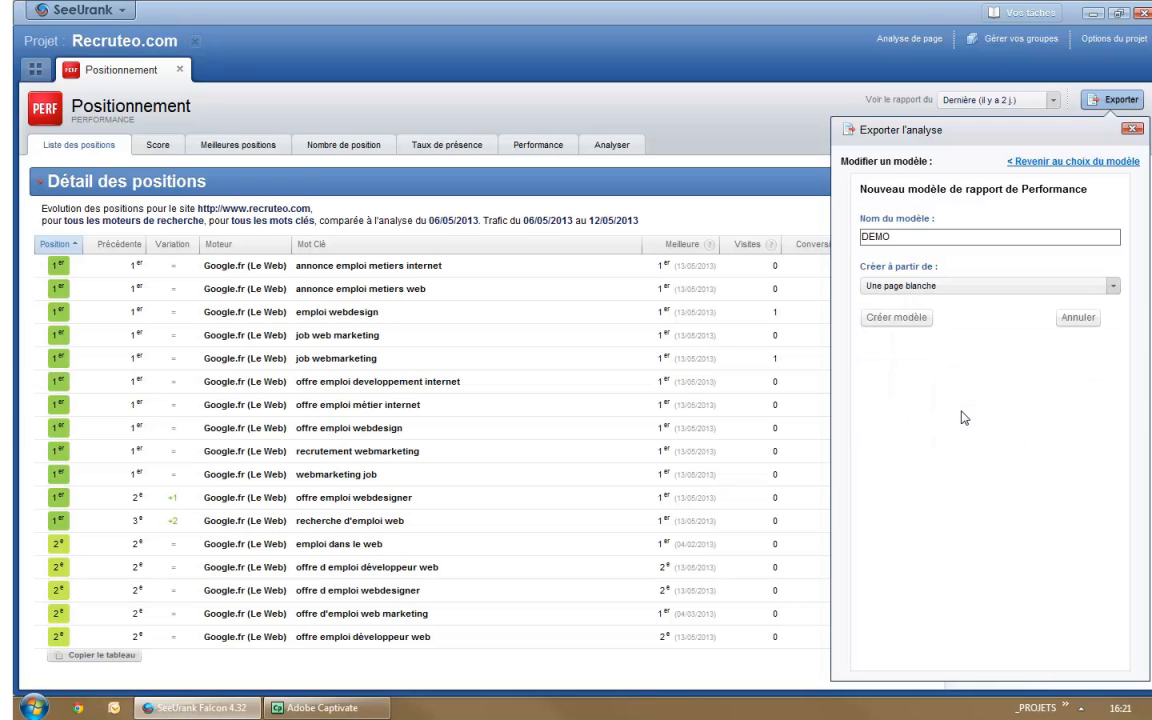
left_click(884, 322)
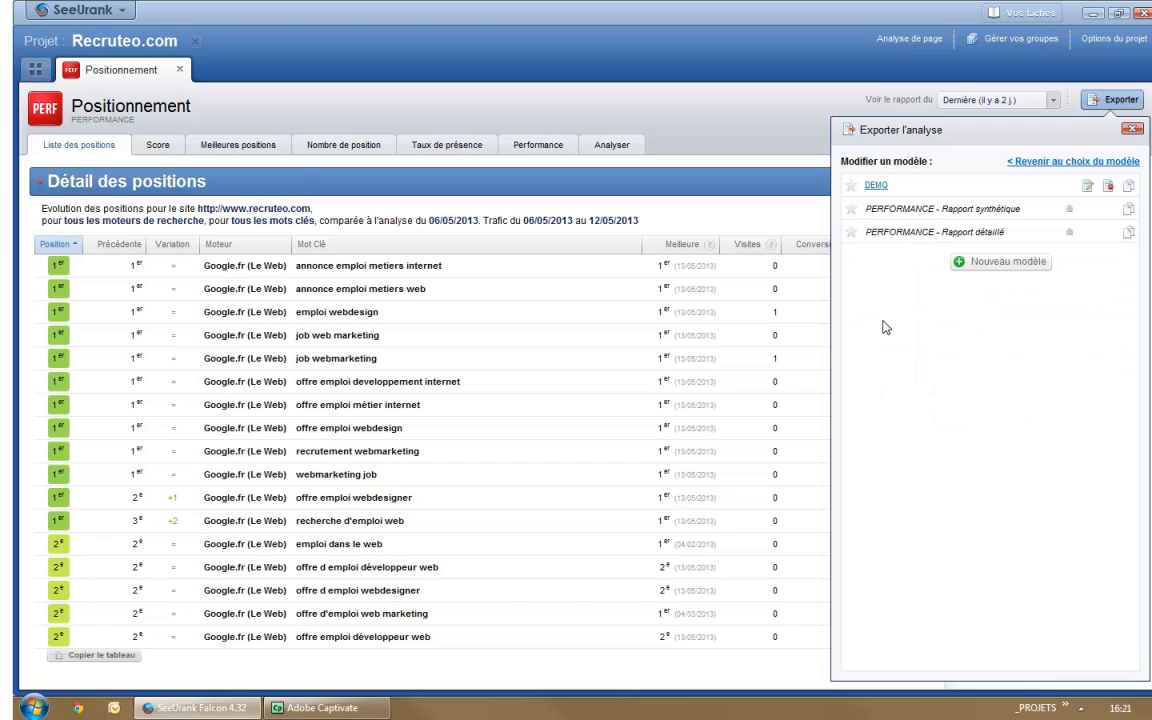
Step: Edit the DEMO template, inserting the graph "Evolution du score de visibilité" followed by the table "Détail des positions"
left_click(1088, 188)
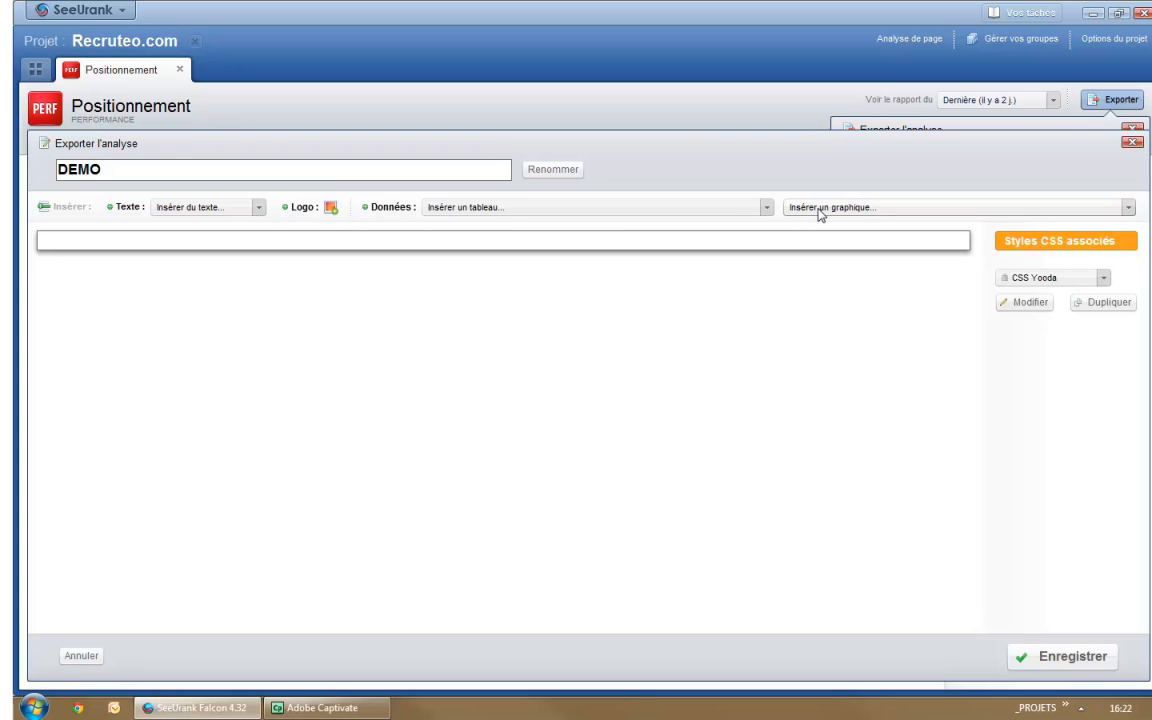
left_click(739, 212)
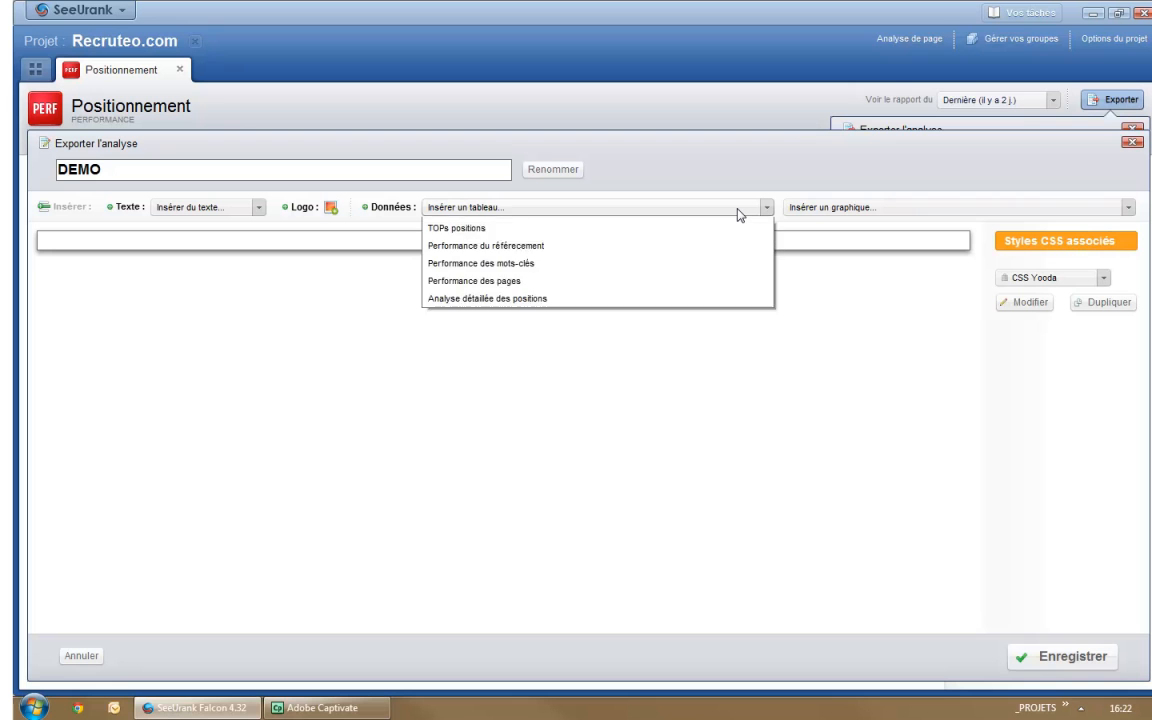
left_click(864, 210)
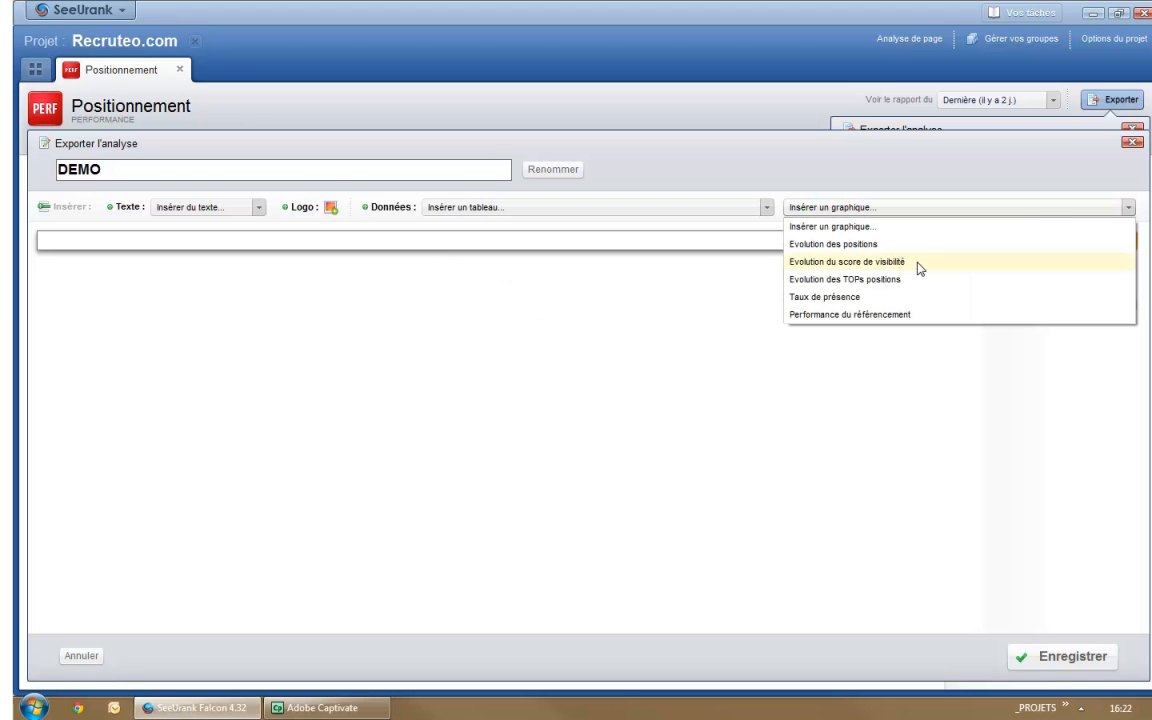
left_click(866, 268)
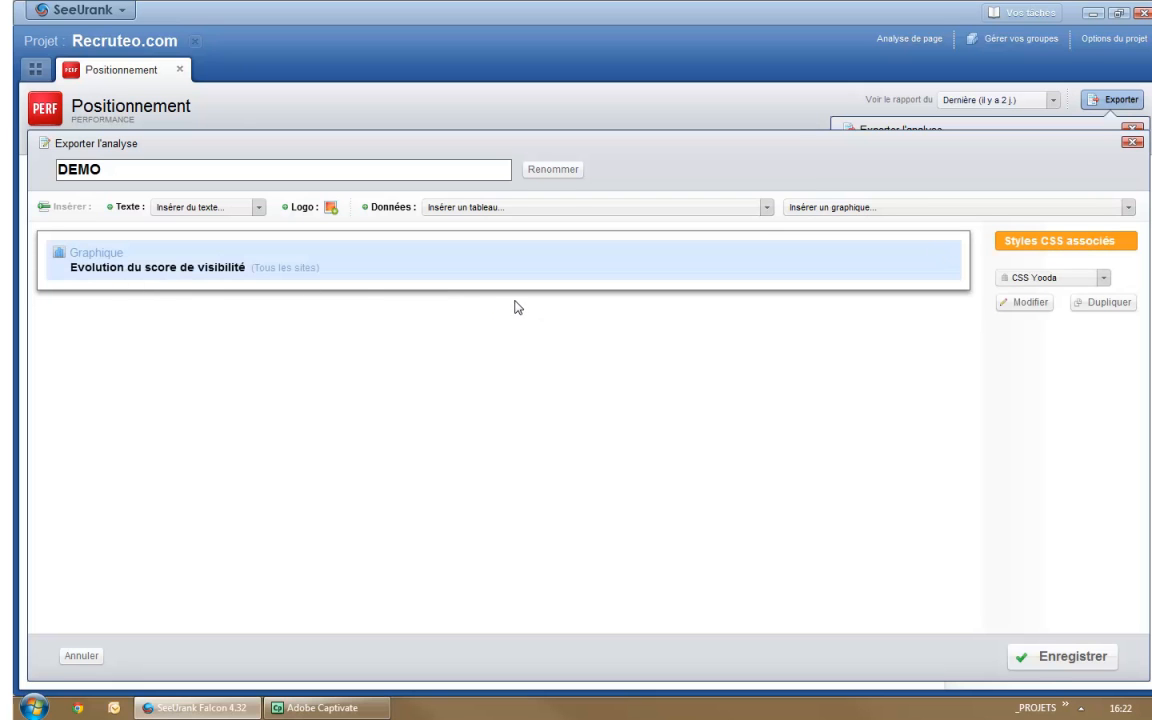
left_click(656, 212)
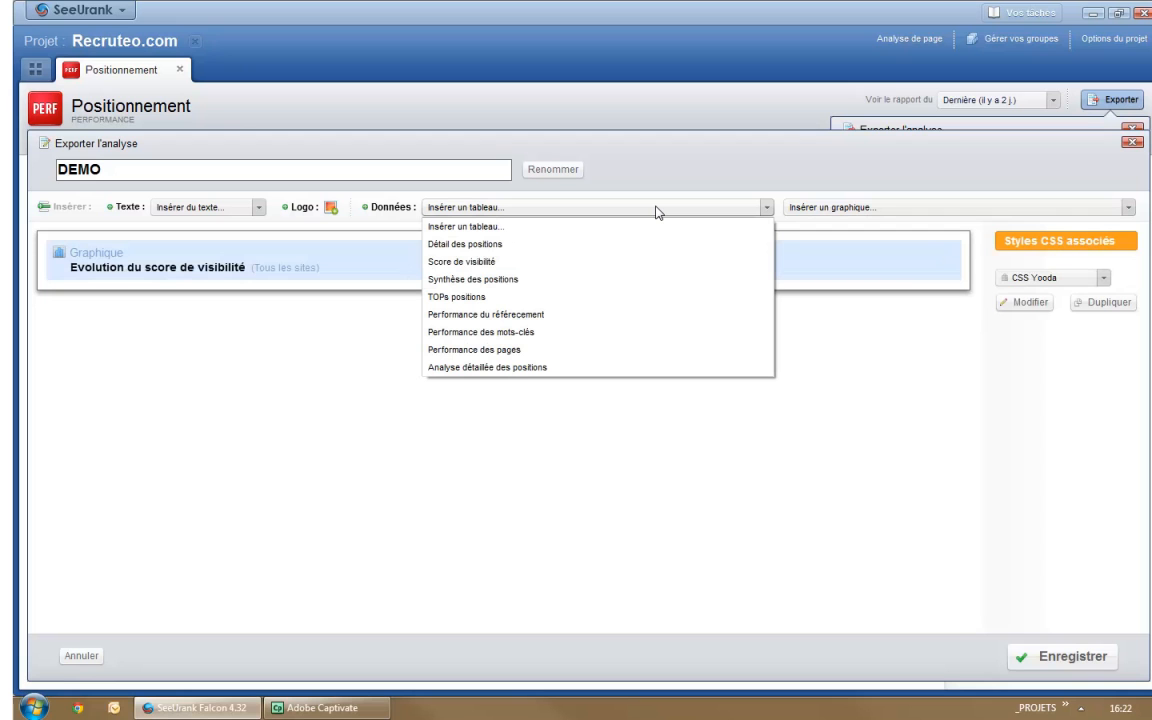
left_click(464, 246)
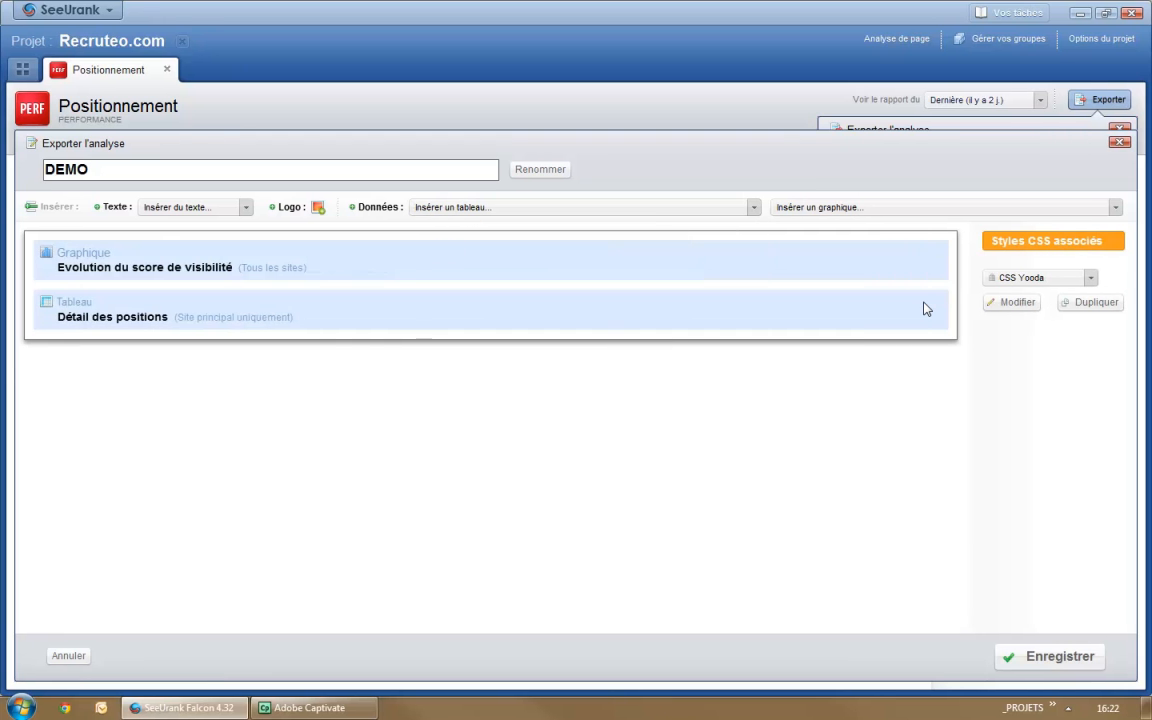
mouse_move(925, 307)
left_click_drag(920, 297, 913, 337)
Step: Add a logo block above the graph and table, using the image bandeau.png from the desktop with centred alignment
left_click(317, 210)
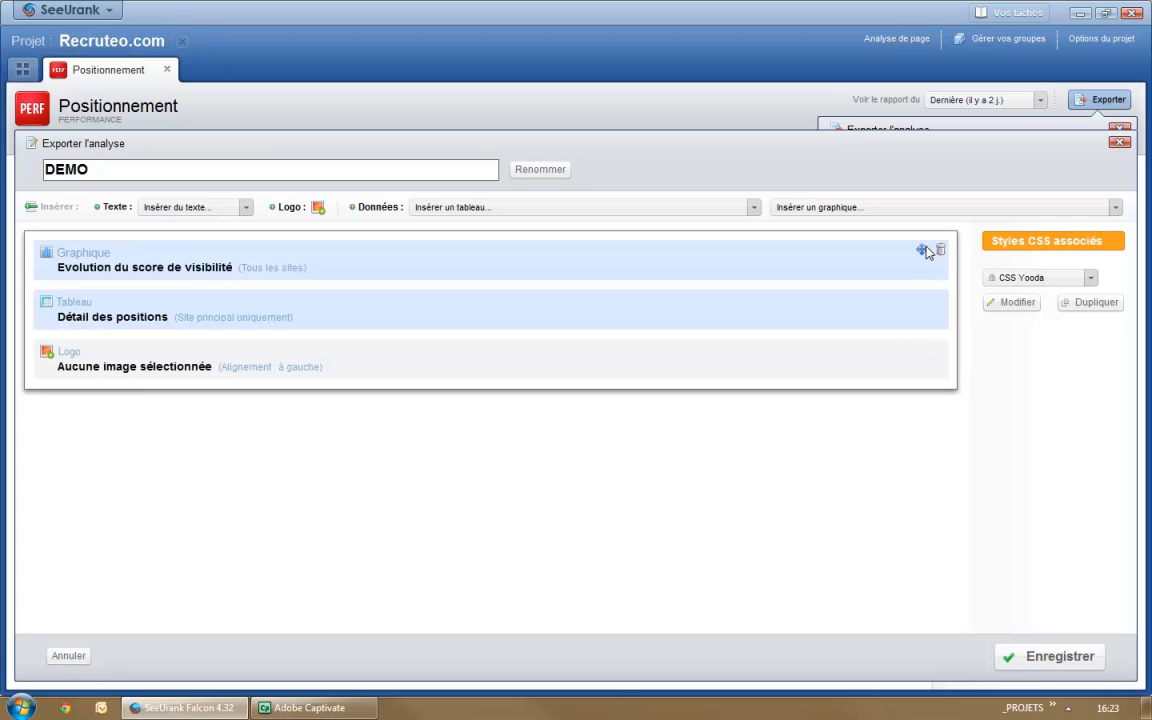
left_click_drag(922, 352, 897, 249)
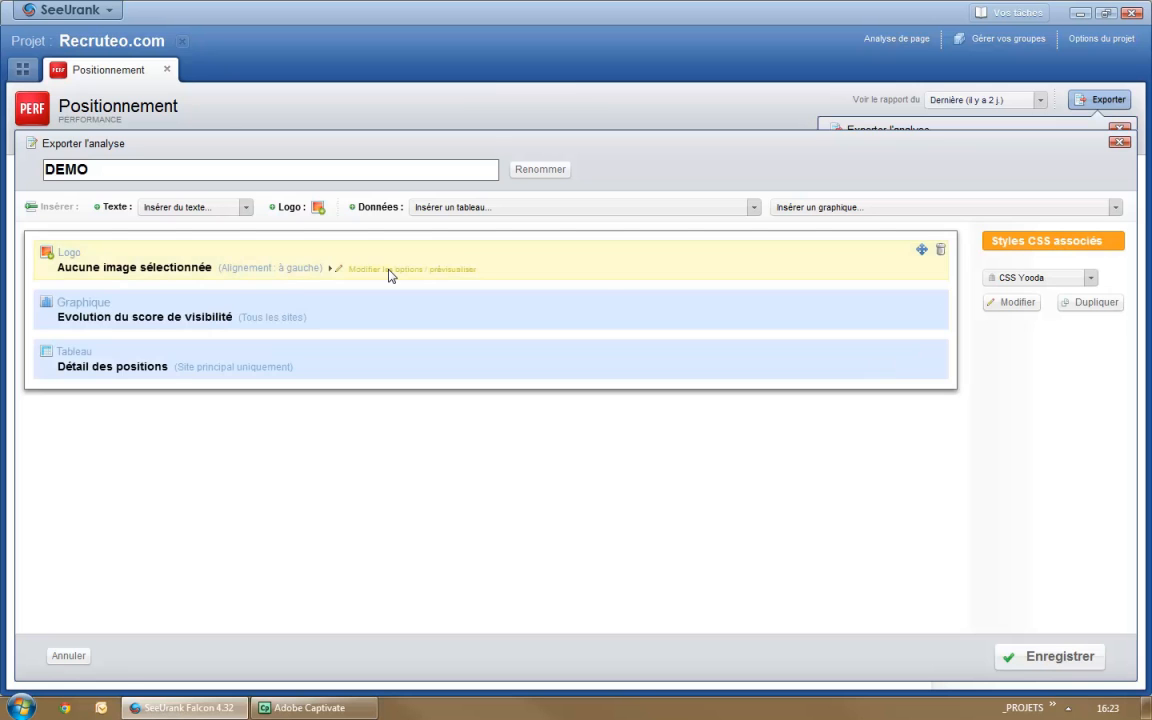
left_click(390, 273)
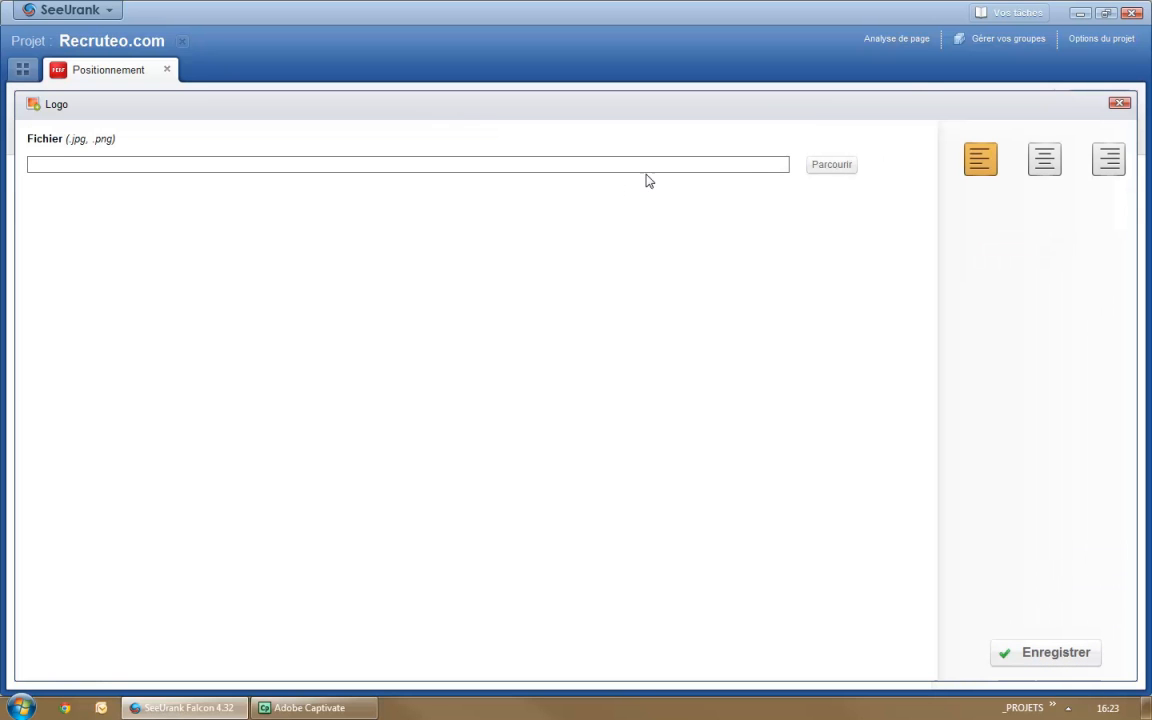
left_click(831, 168)
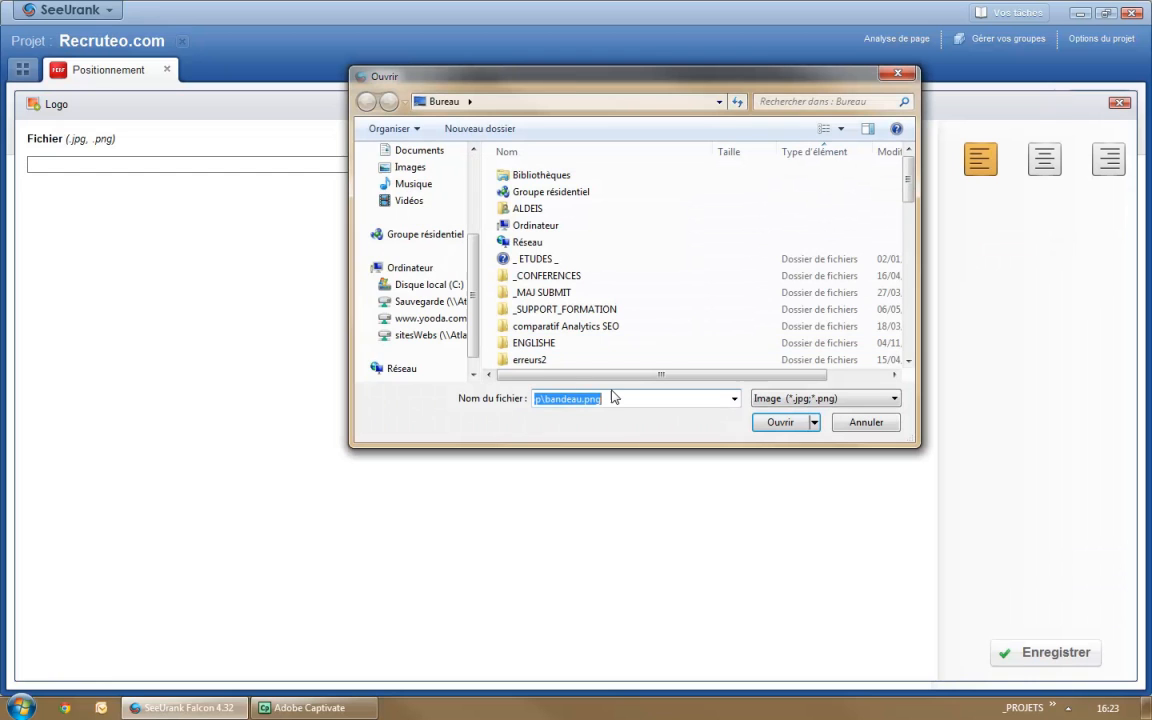
type("b")
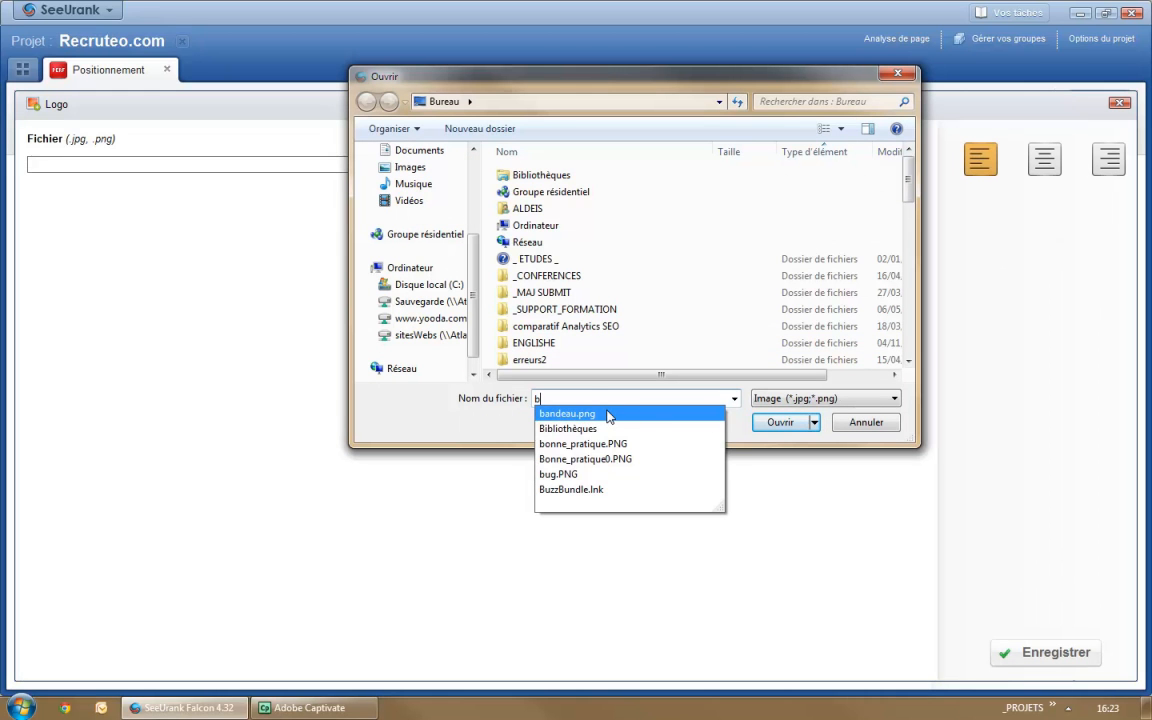
left_click(612, 414)
left_click(776, 423)
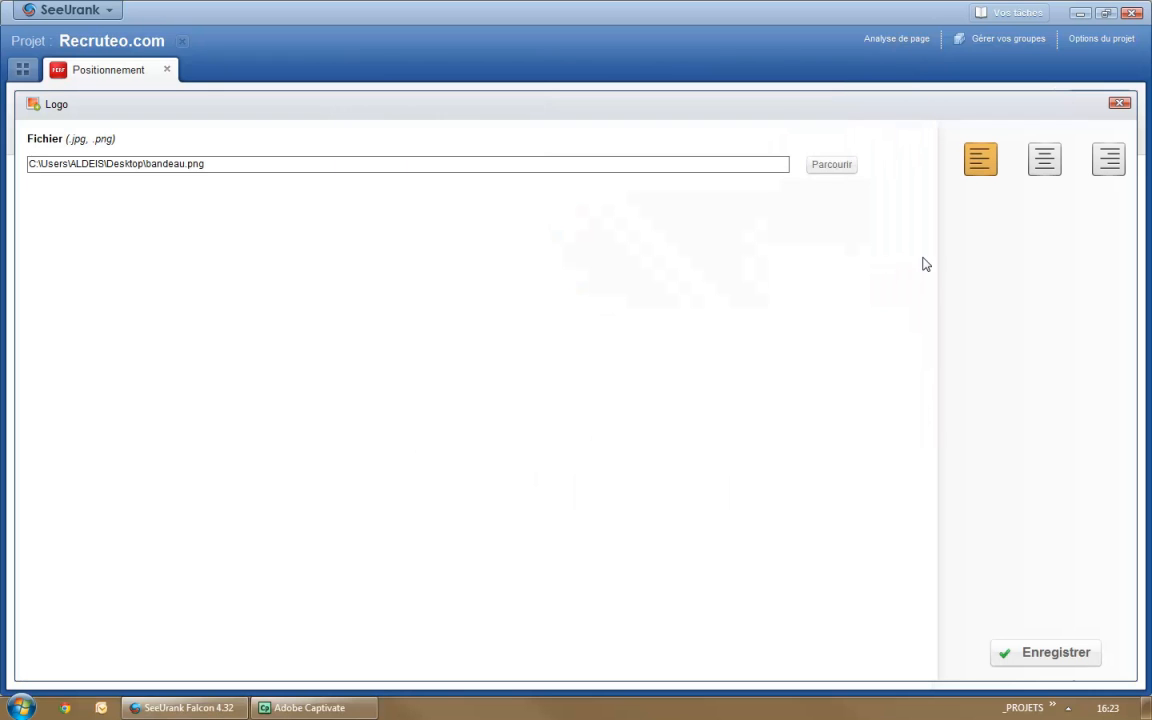
left_click(1044, 159)
left_click(1054, 653)
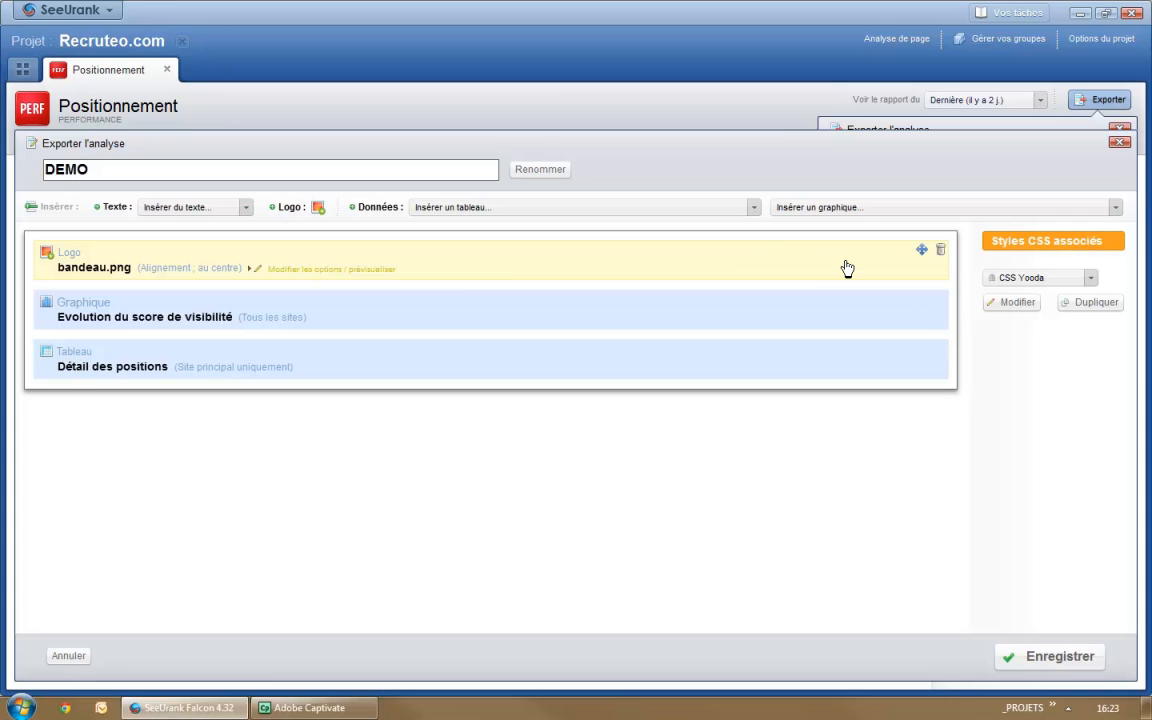
Step: Add the H1 heading "Rapport de positionnement" directly below the logo and save the DEMO template
left_click(192, 207)
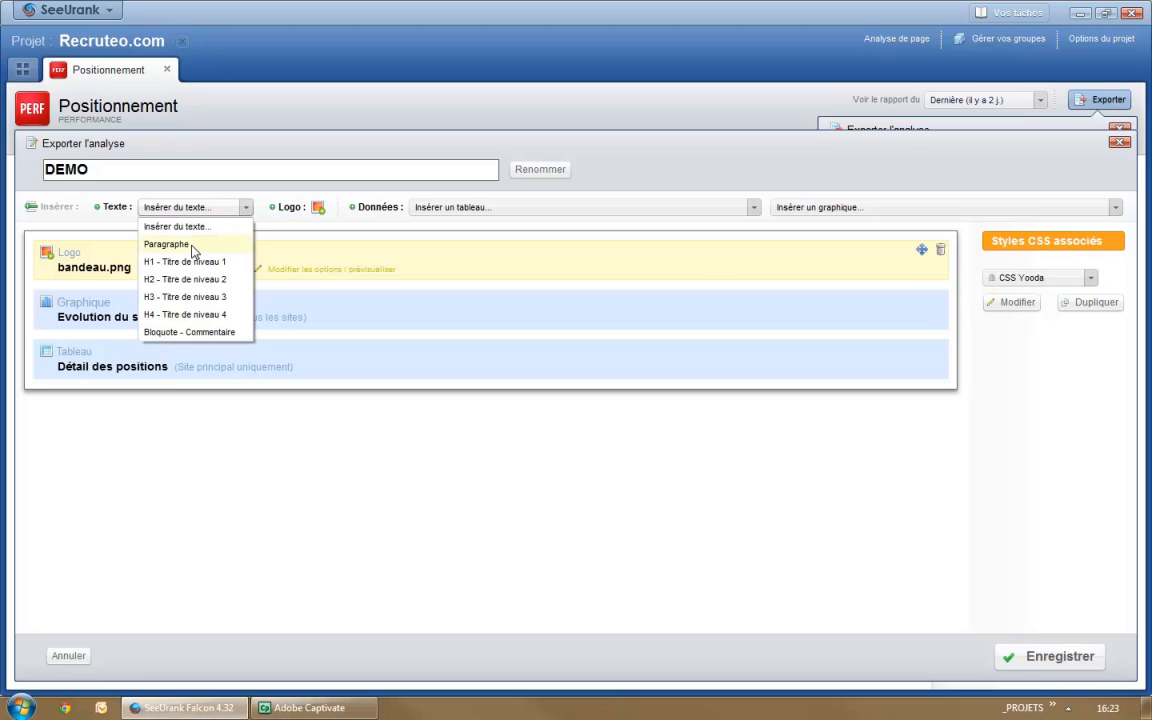
left_click(185, 261)
left_click(383, 413)
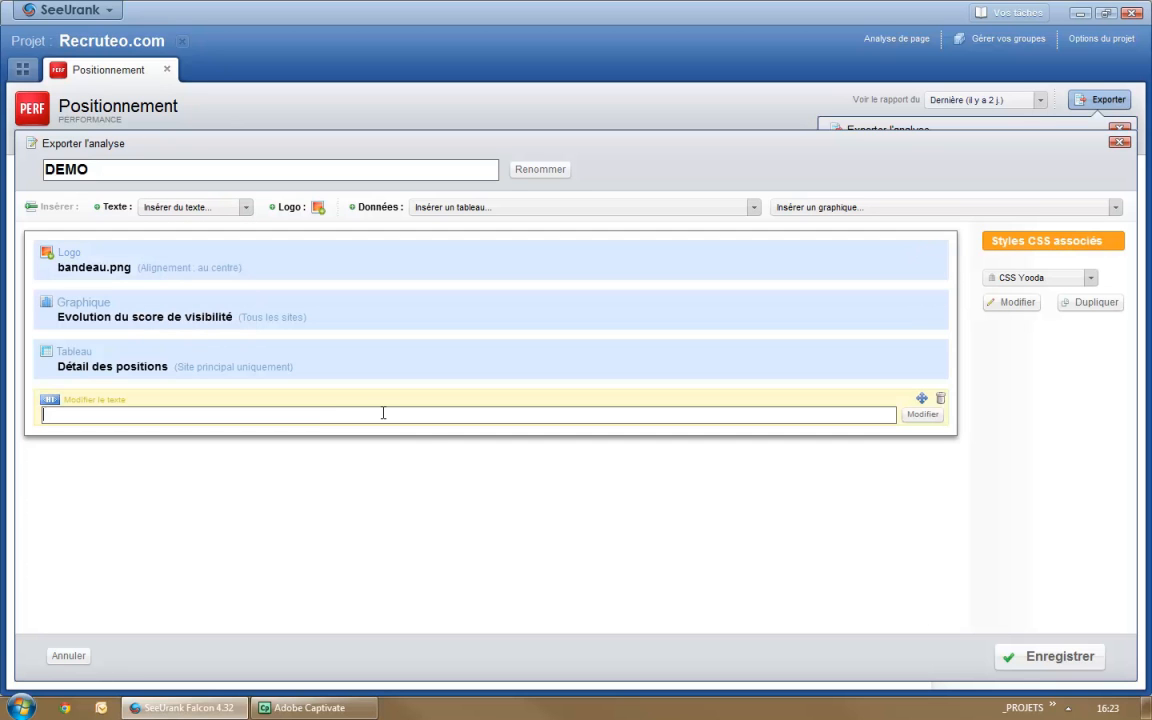
type("Rapport de positionnement")
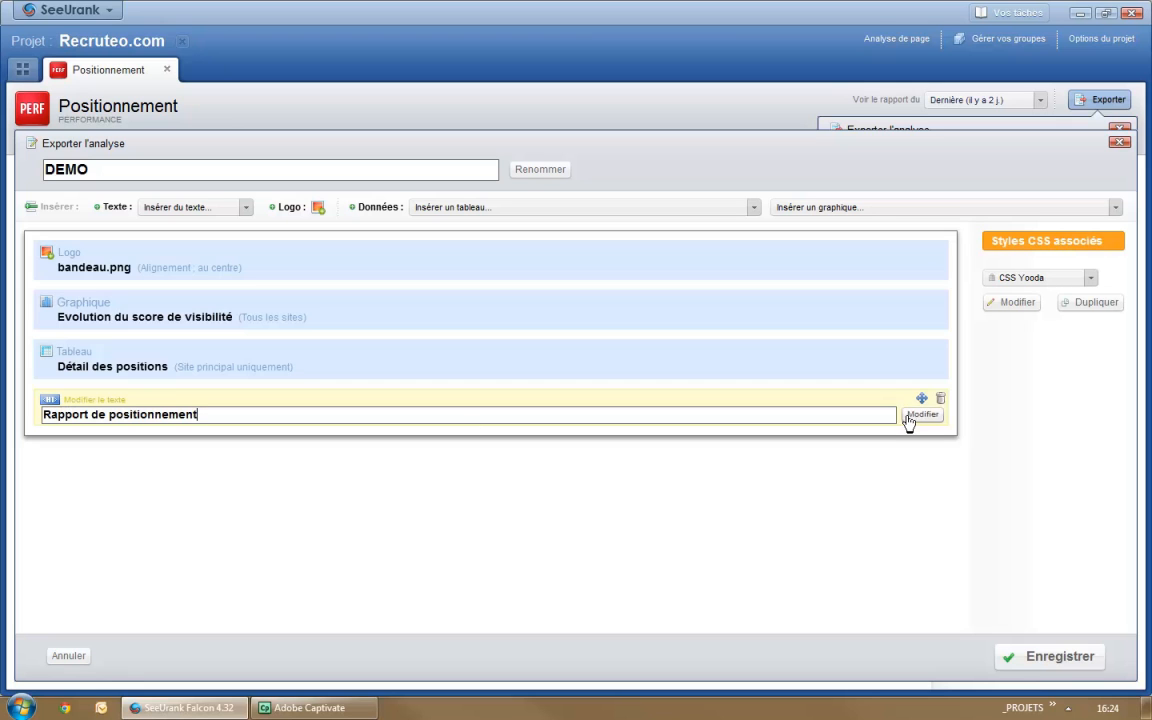
left_click(921, 414)
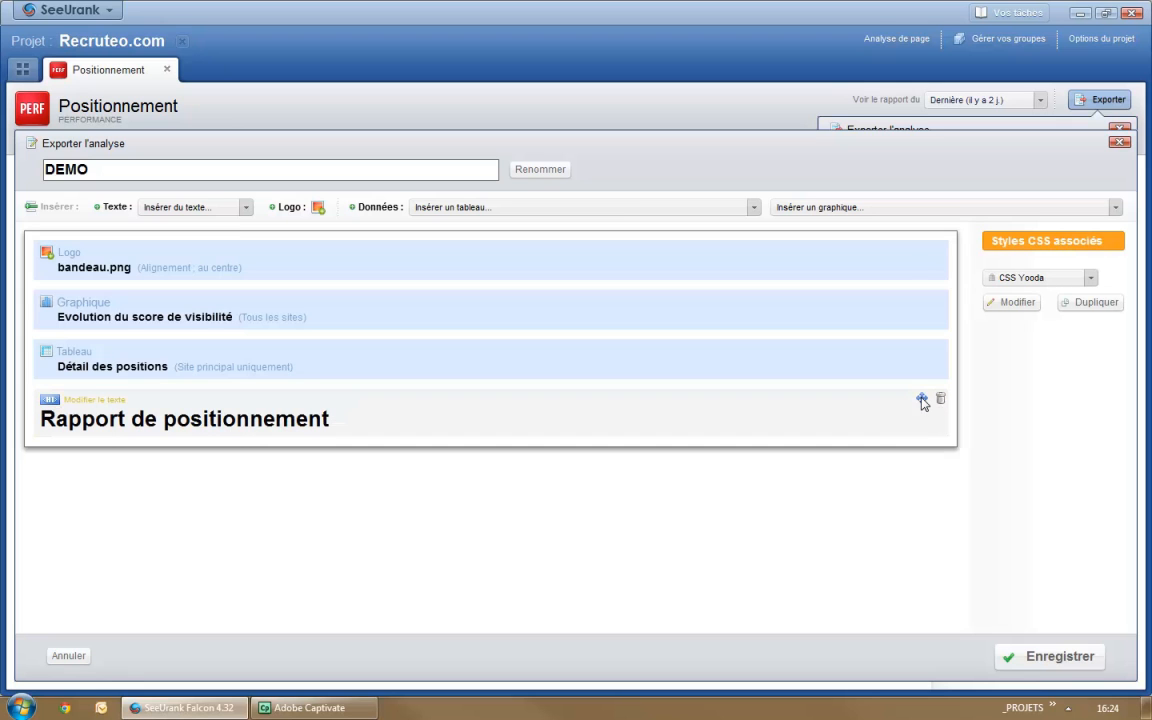
left_click_drag(907, 285, 905, 299)
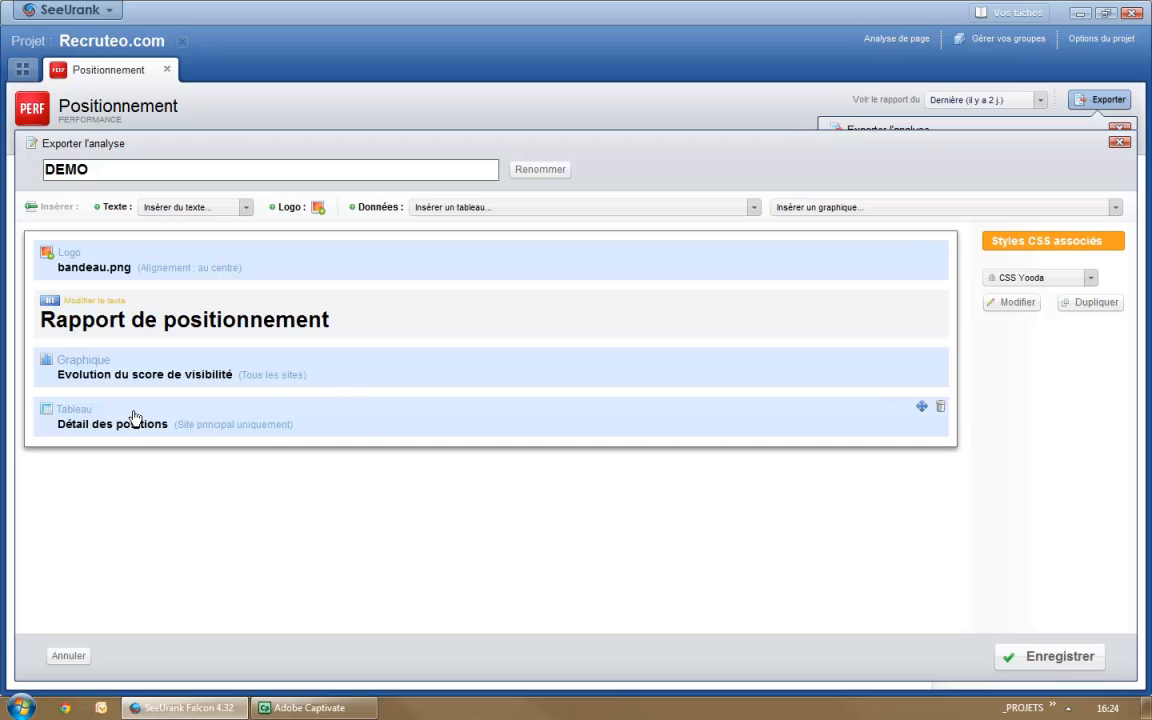
left_click(1070, 658)
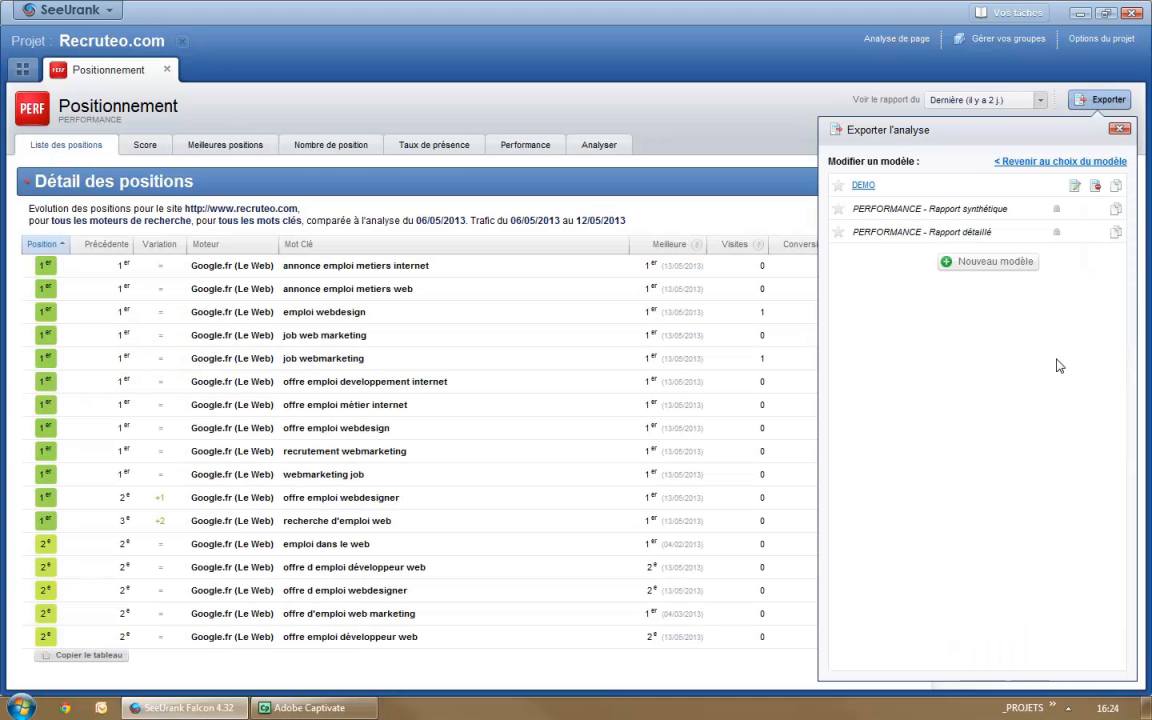
Step: Export the positions analysis as a PDF file using the DEMO template
left_click(1047, 166)
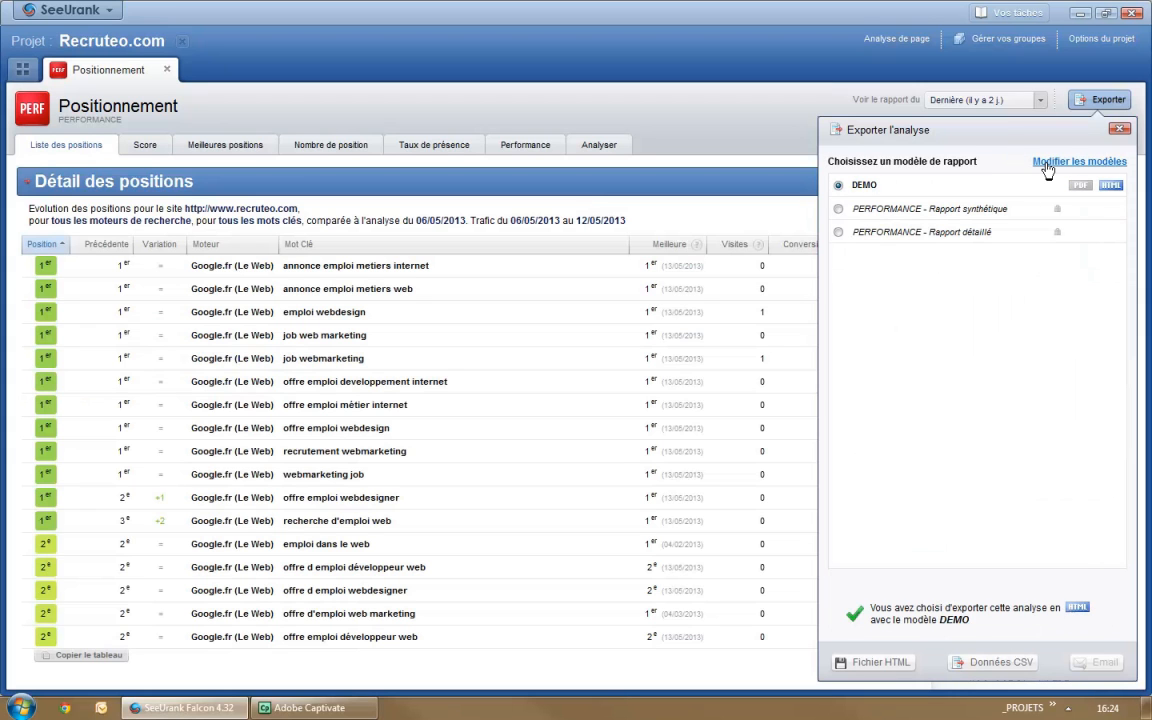
left_click(1082, 186)
left_click(857, 665)
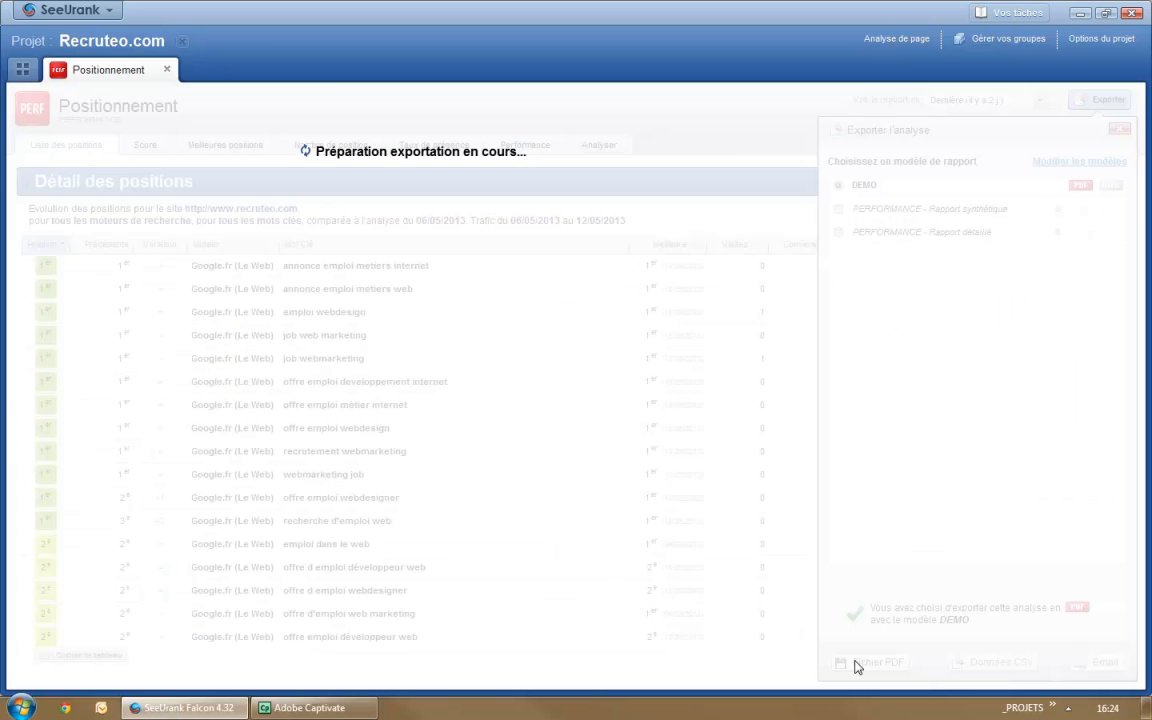
left_click(786, 420)
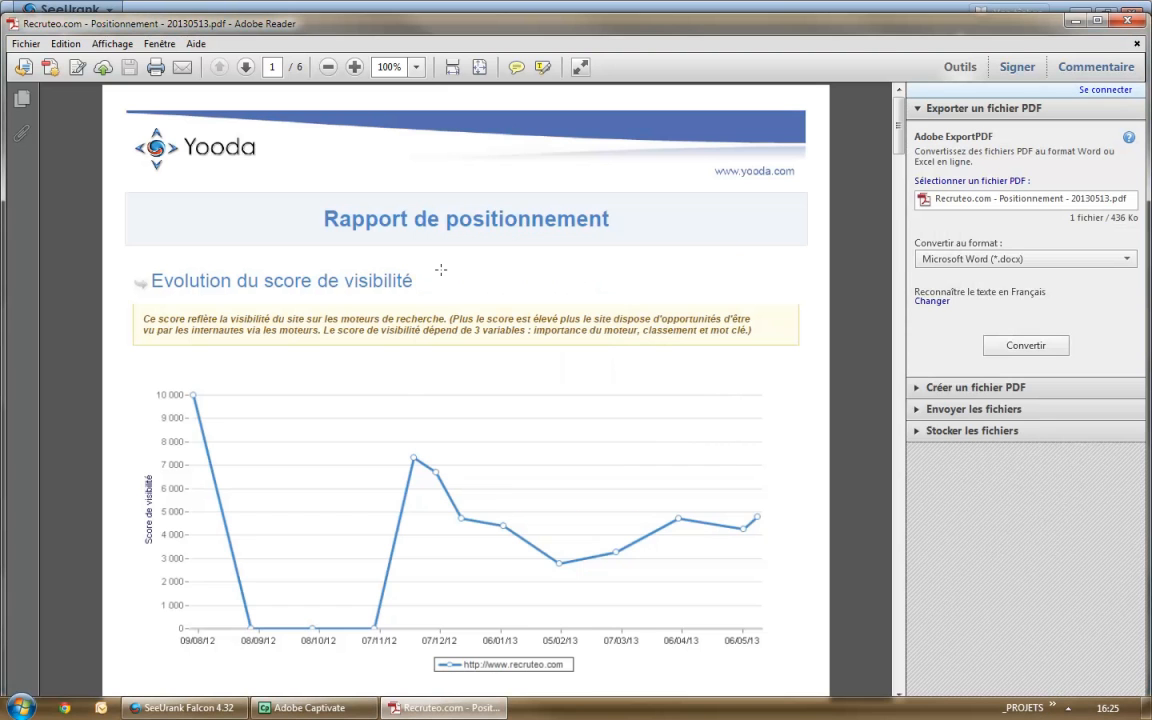
Step: Review the exported PDF report, examining the visibility score graph and the detailed positions table
left_click_drag(436, 273, 157, 295)
left_click(521, 387)
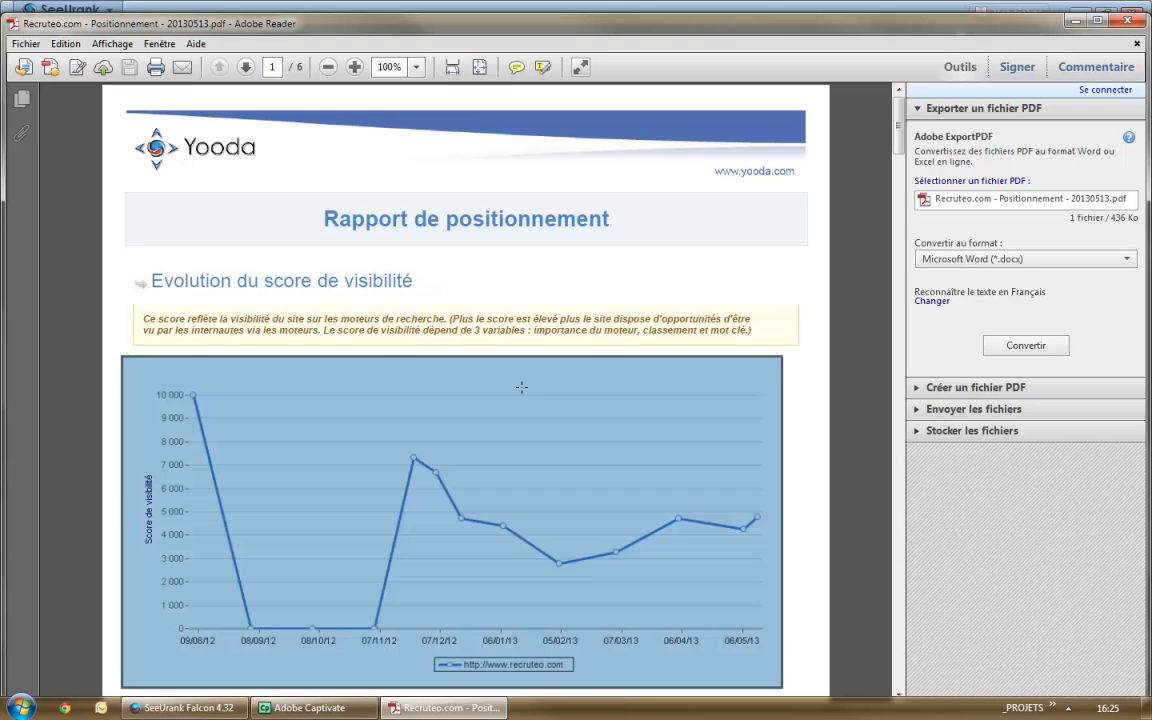
left_click(724, 314)
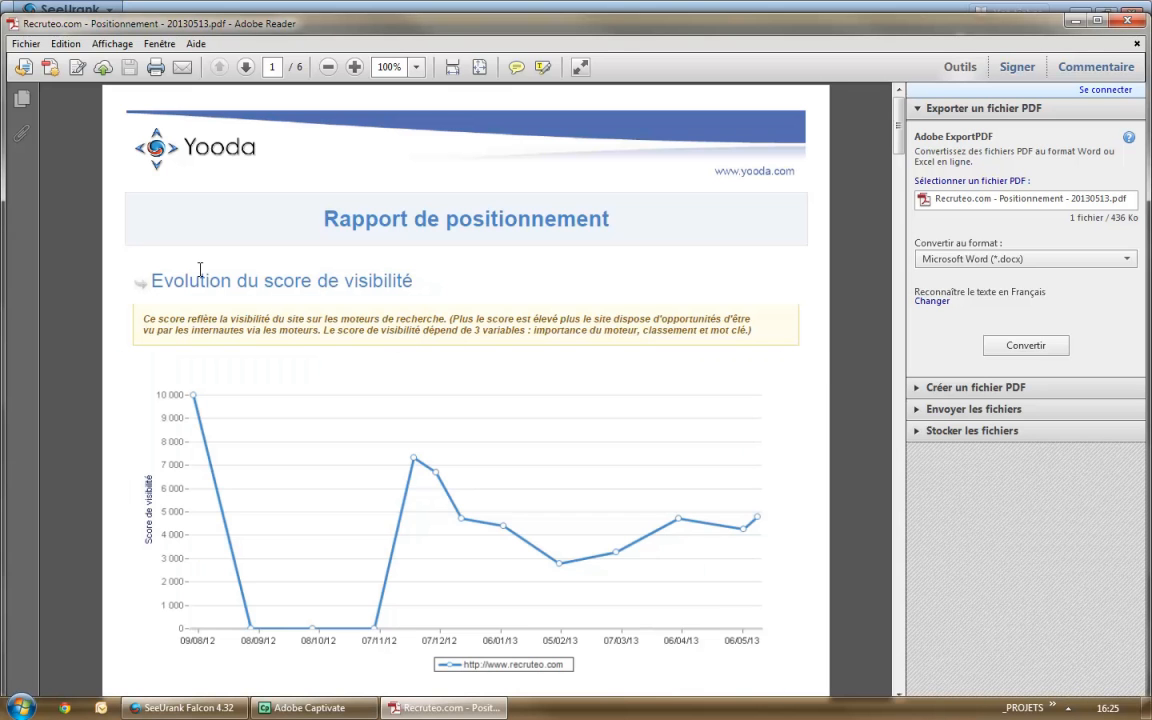
left_click_drag(374, 319, 494, 334)
left_click(802, 357)
scroll(802, 357, "down", 3)
scroll(275, 340, "down", 4)
scroll(373, 339, "down", 8)
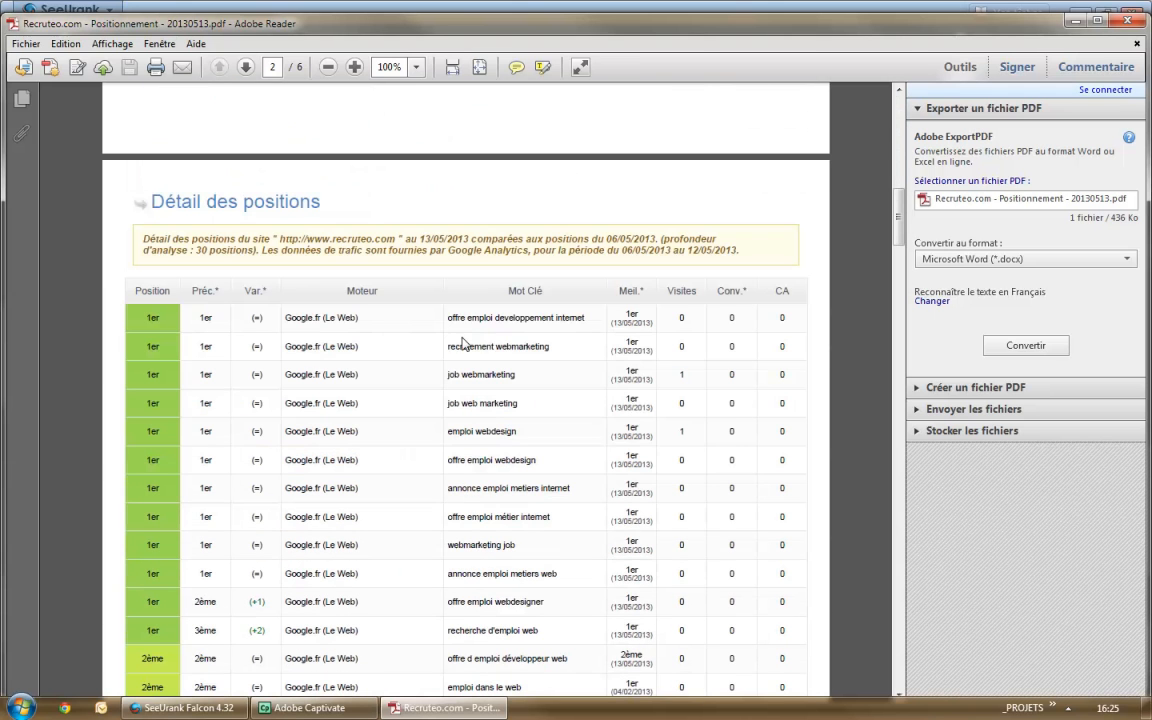
scroll(717, 357, "down", 10)
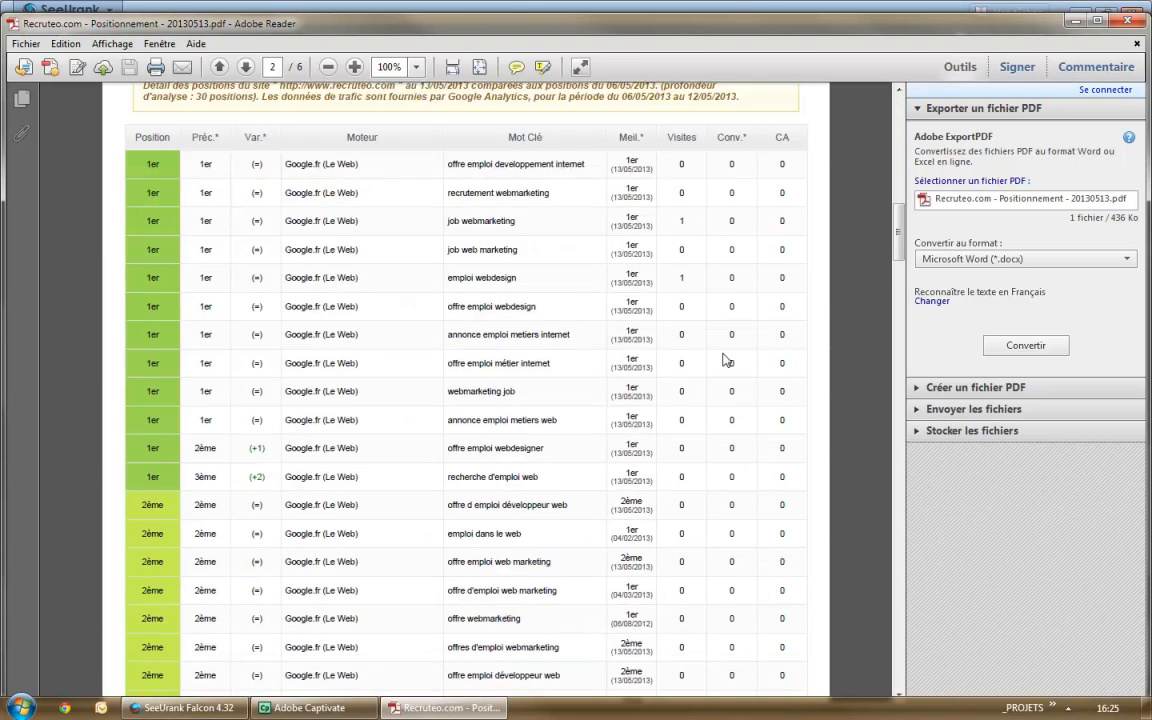
Step: Look through the remaining pages of the detailed positions table, return to the report's first page and close the PDF
scroll(806, 372, "down", 10)
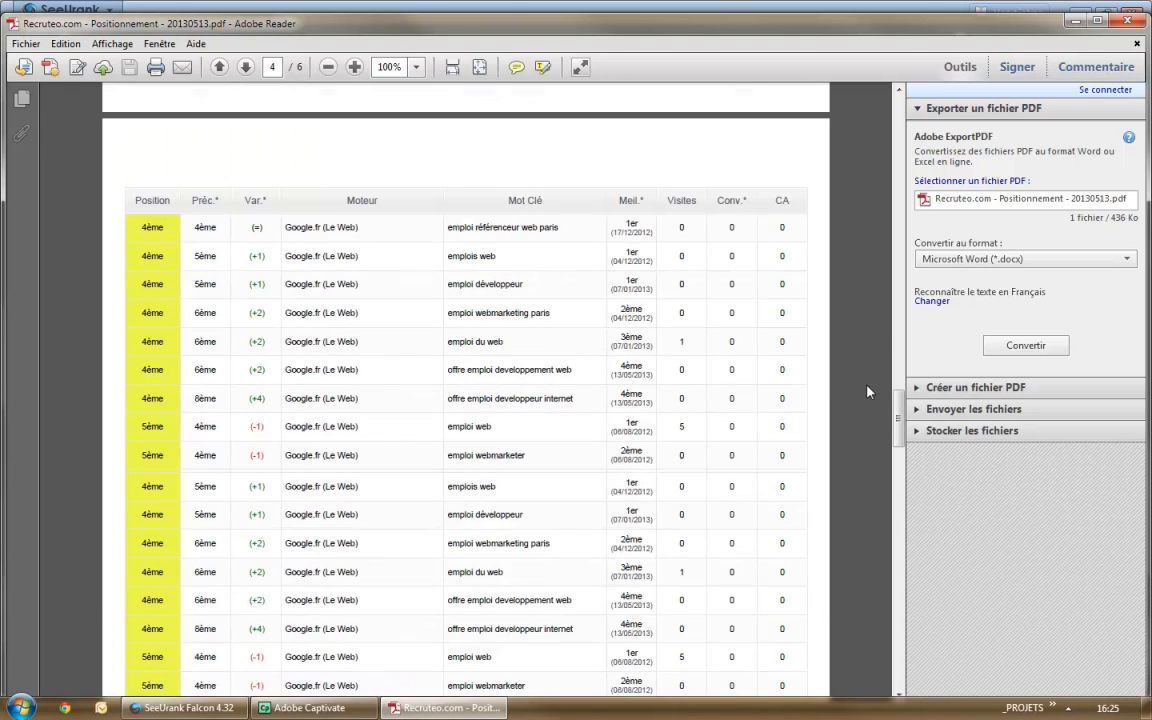
left_click_drag(896, 412, 898, 120)
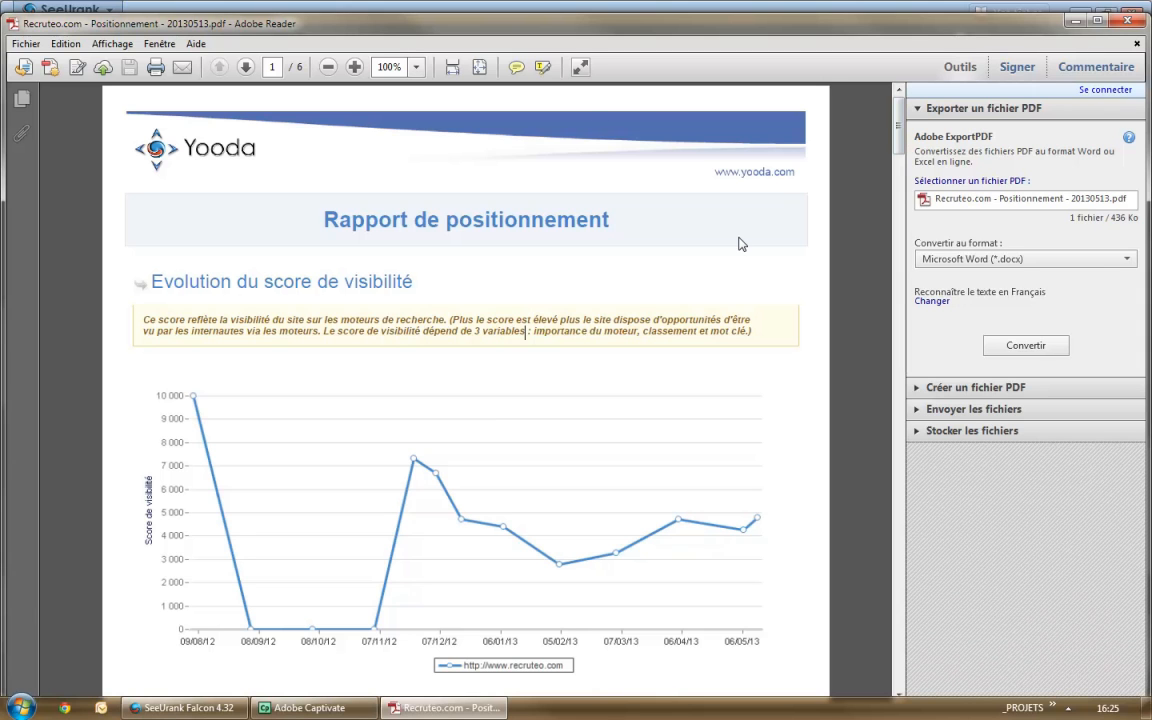
left_click(1127, 21)
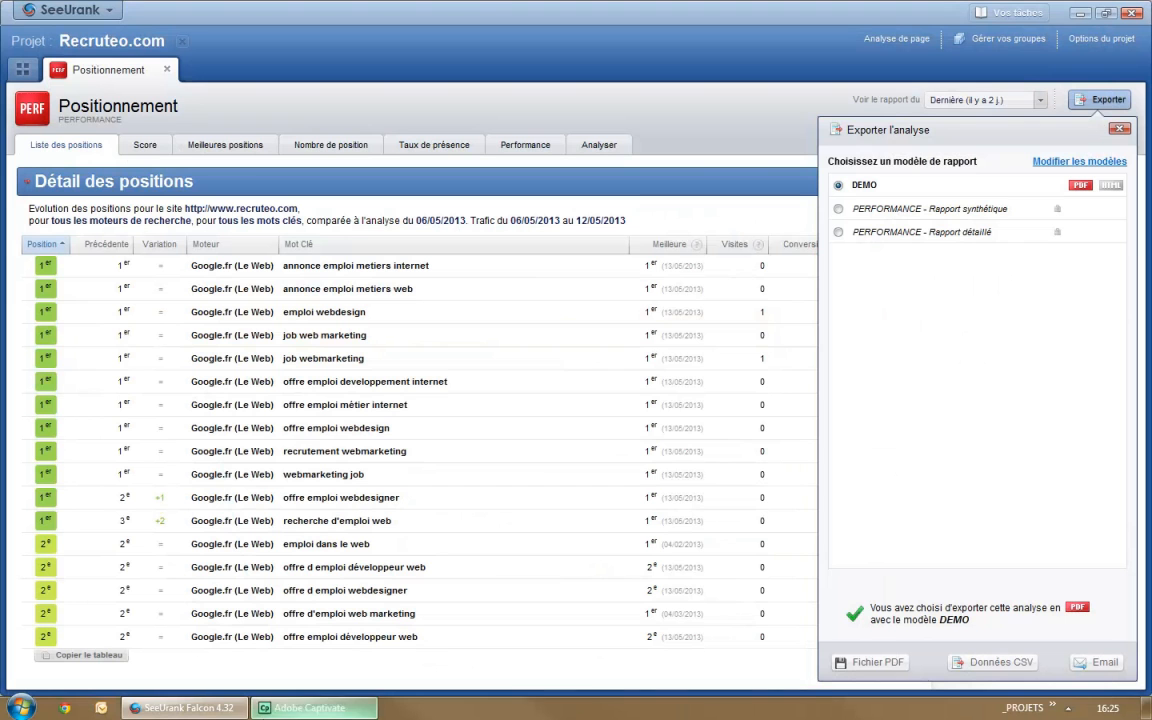
Step: Open the DEMO report template for editing and look over the text block types that can be inserted
left_click(1051, 163)
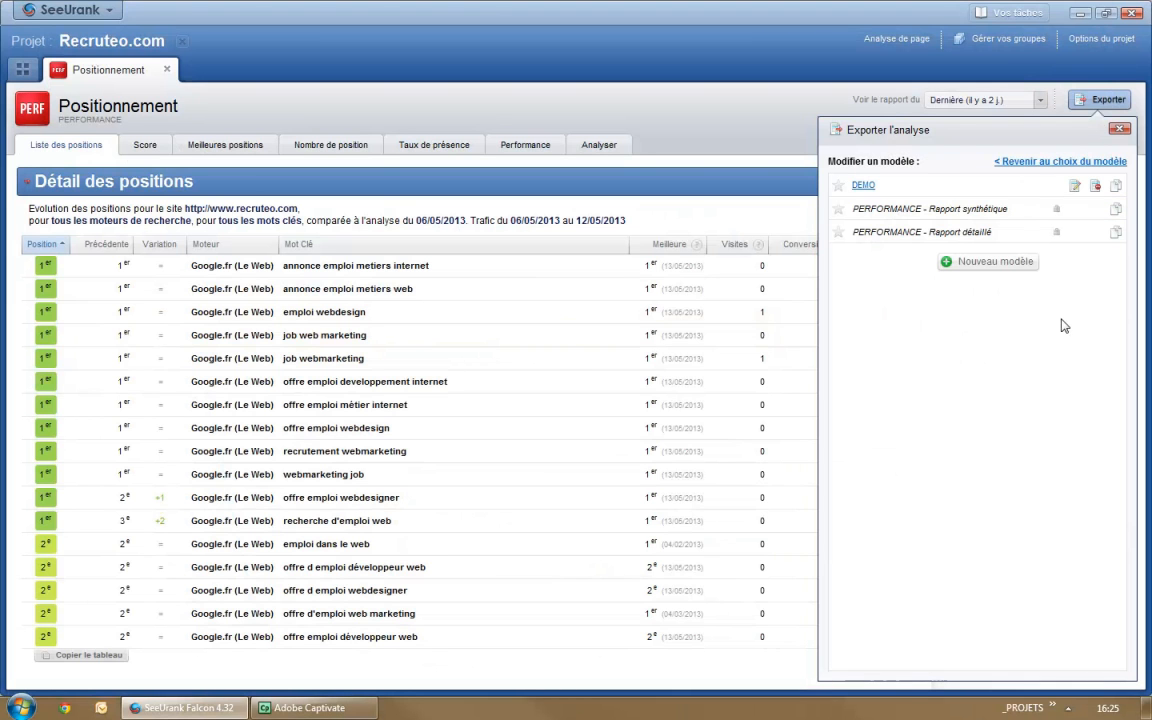
left_click(1076, 187)
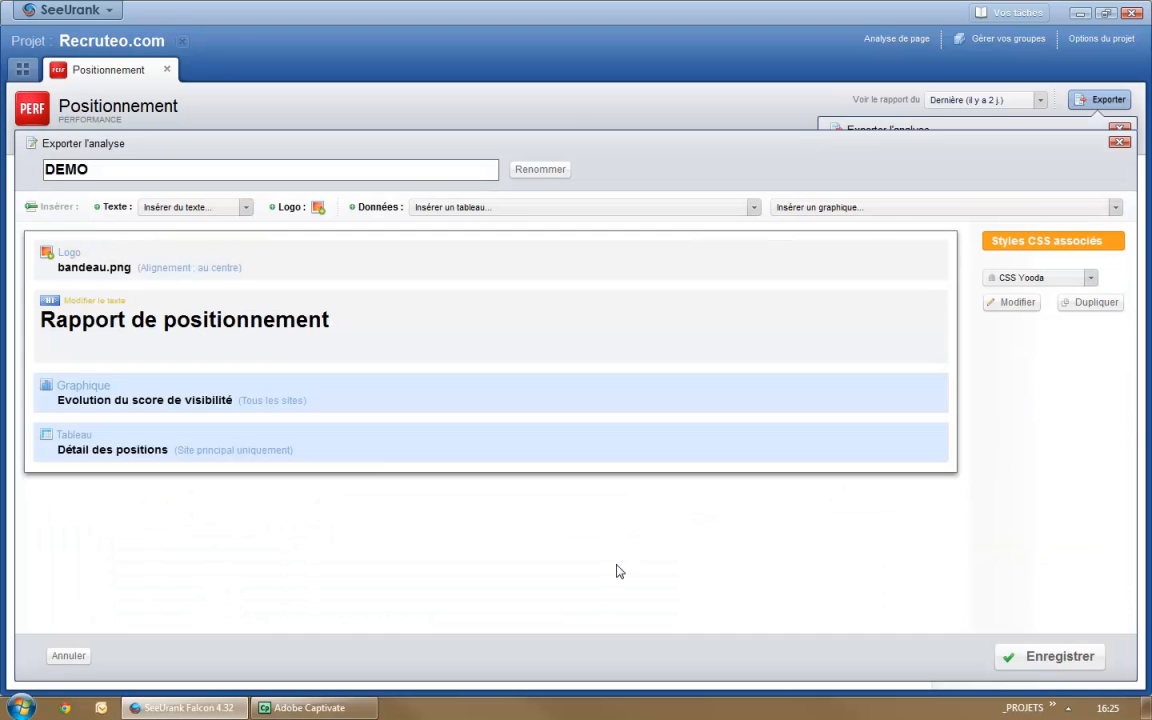
left_click(245, 207)
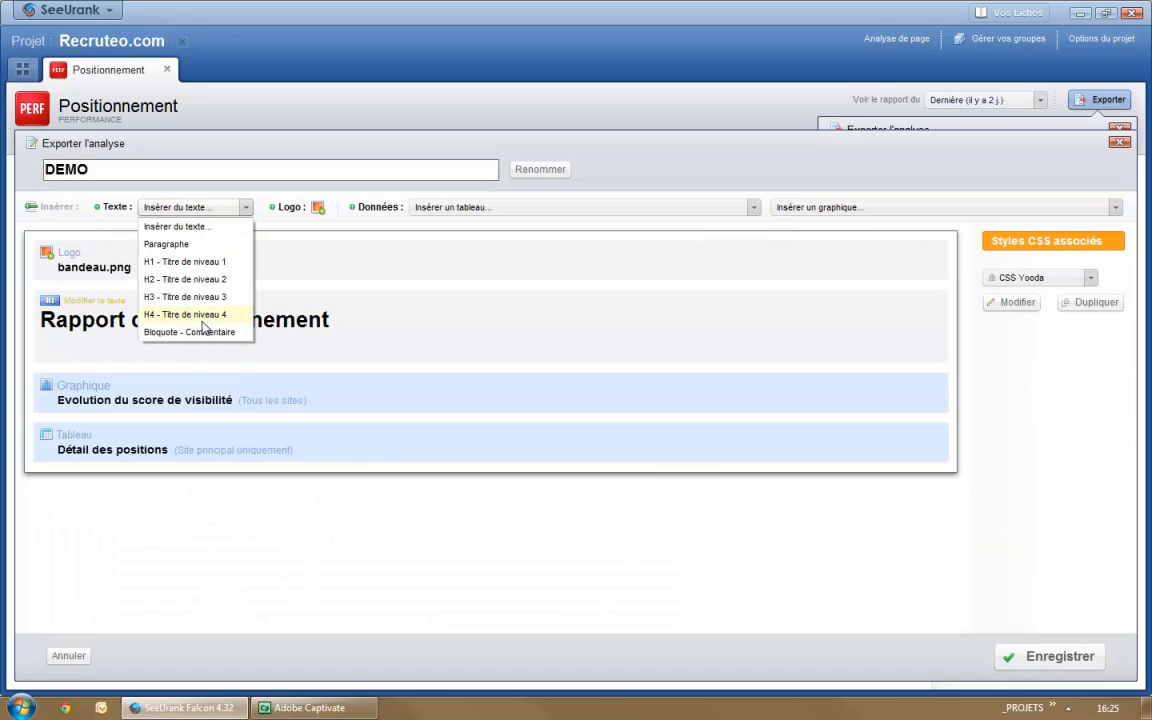
left_click(1120, 406)
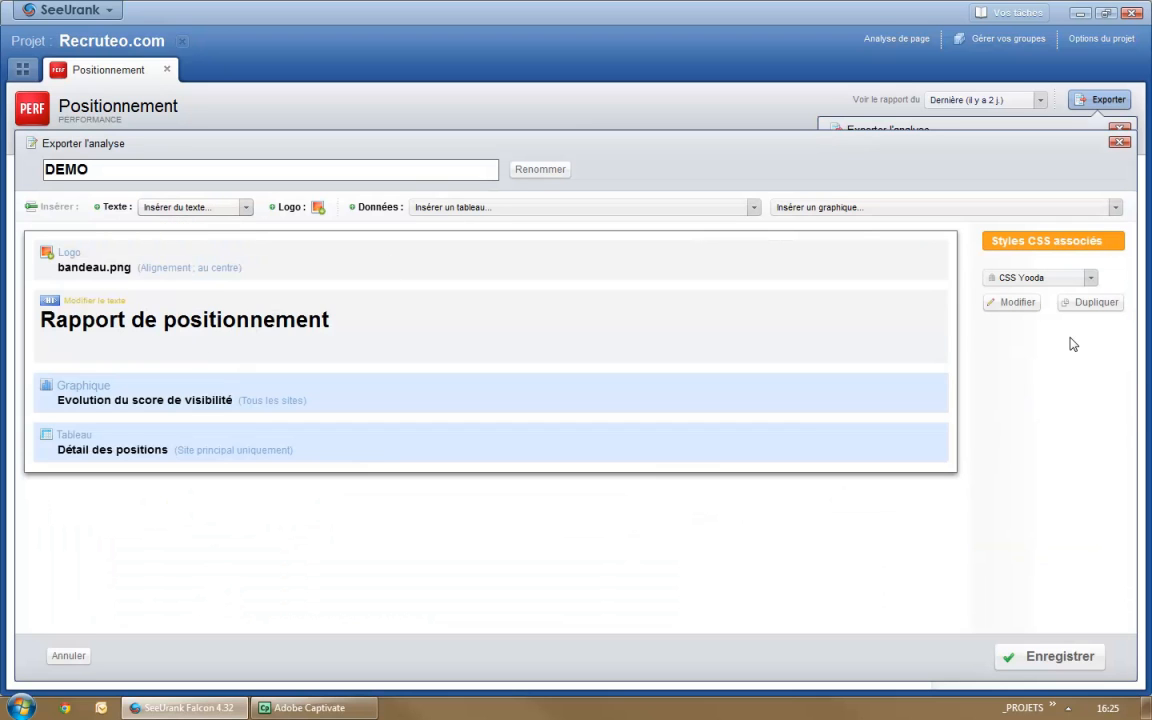
Step: Choose the CSS personnalisée style sheet for the template, open it for editing and look through its CSS code
left_click(1088, 280)
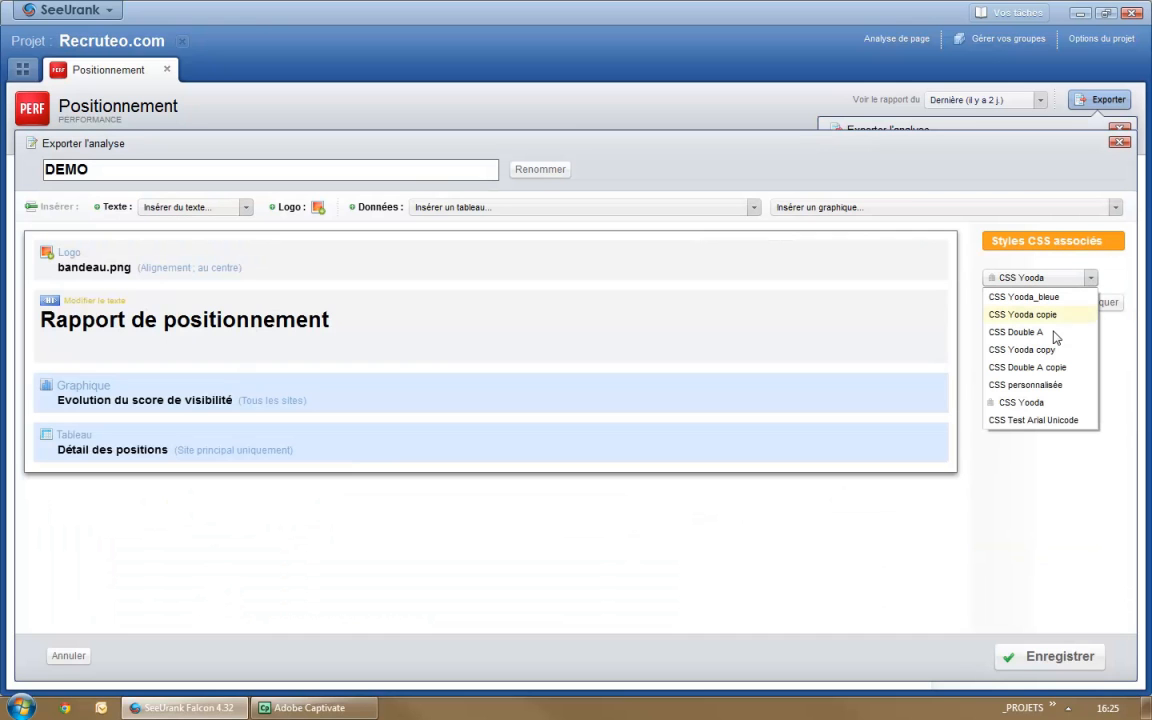
left_click(1040, 385)
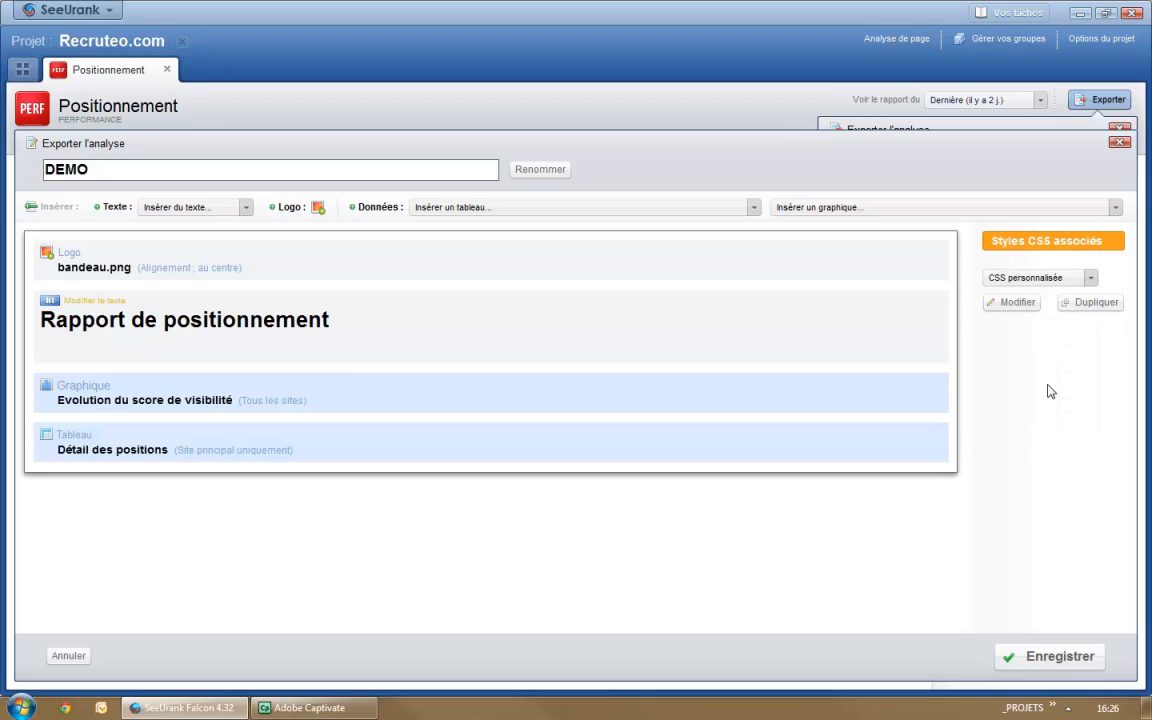
left_click(1016, 302)
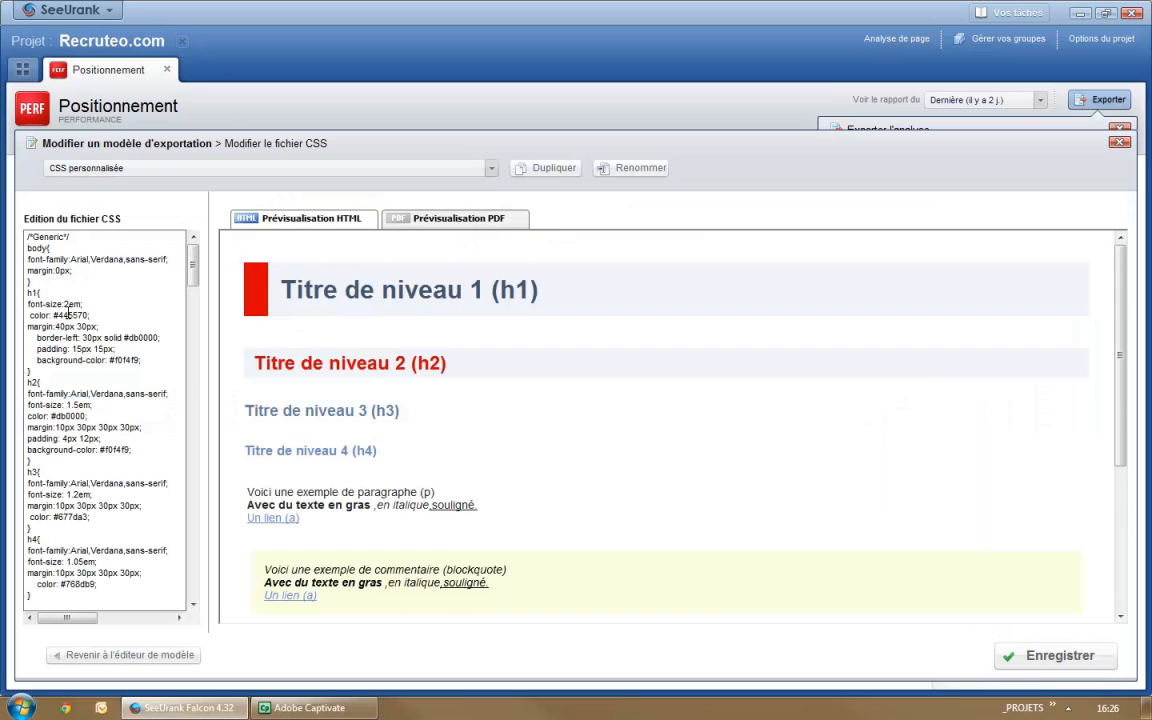
left_click_drag(43, 278, 64, 562)
scroll(63, 558, "down", 13)
scroll(62, 449, "down", 10)
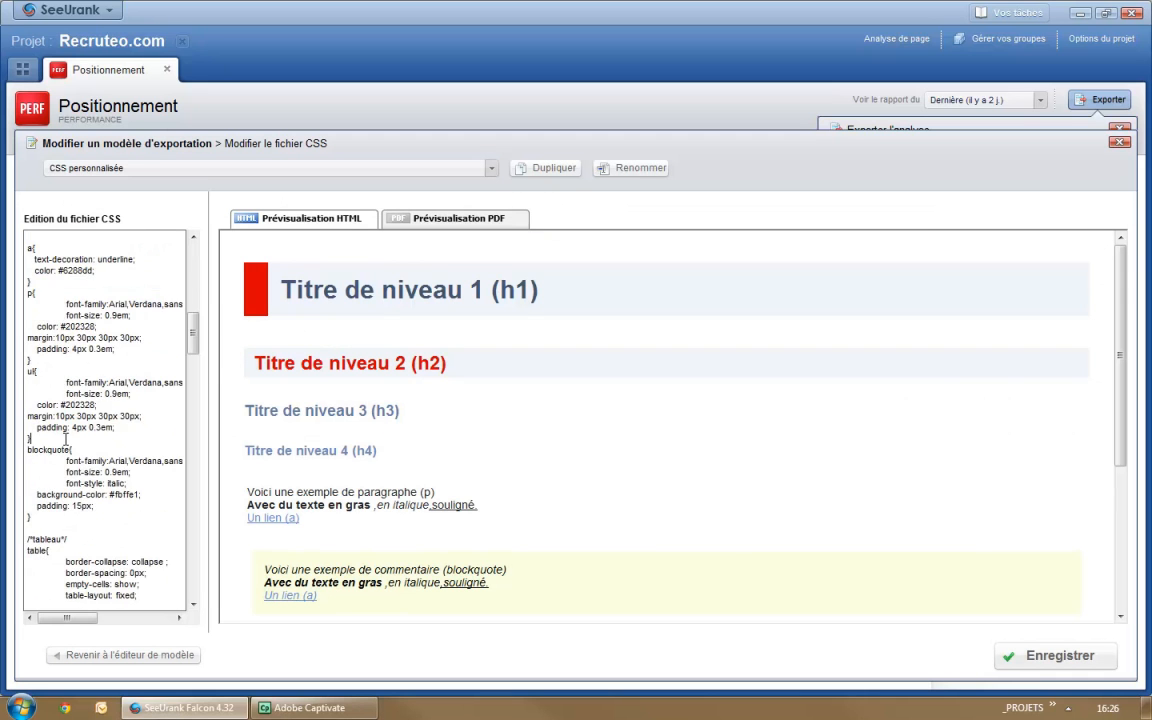
scroll(70, 451, "up", 20)
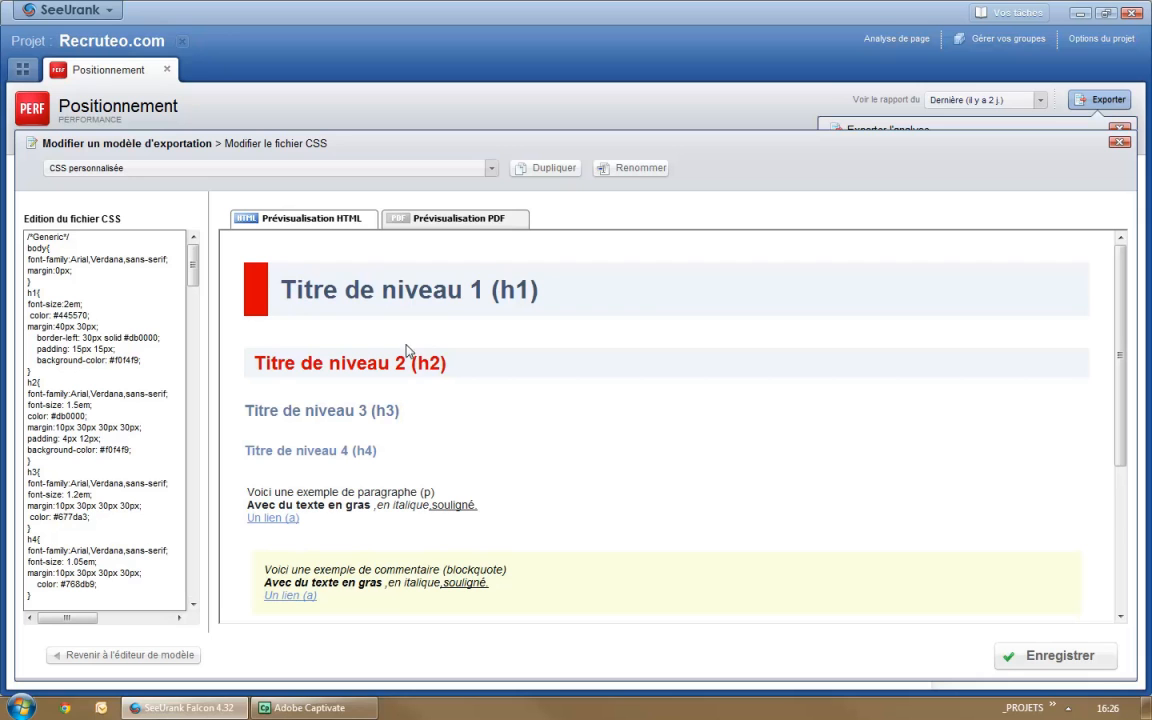
Step: Check the style sheet's PDF preview, including the sample headings and table, and return to the HTML preview
left_click(438, 224)
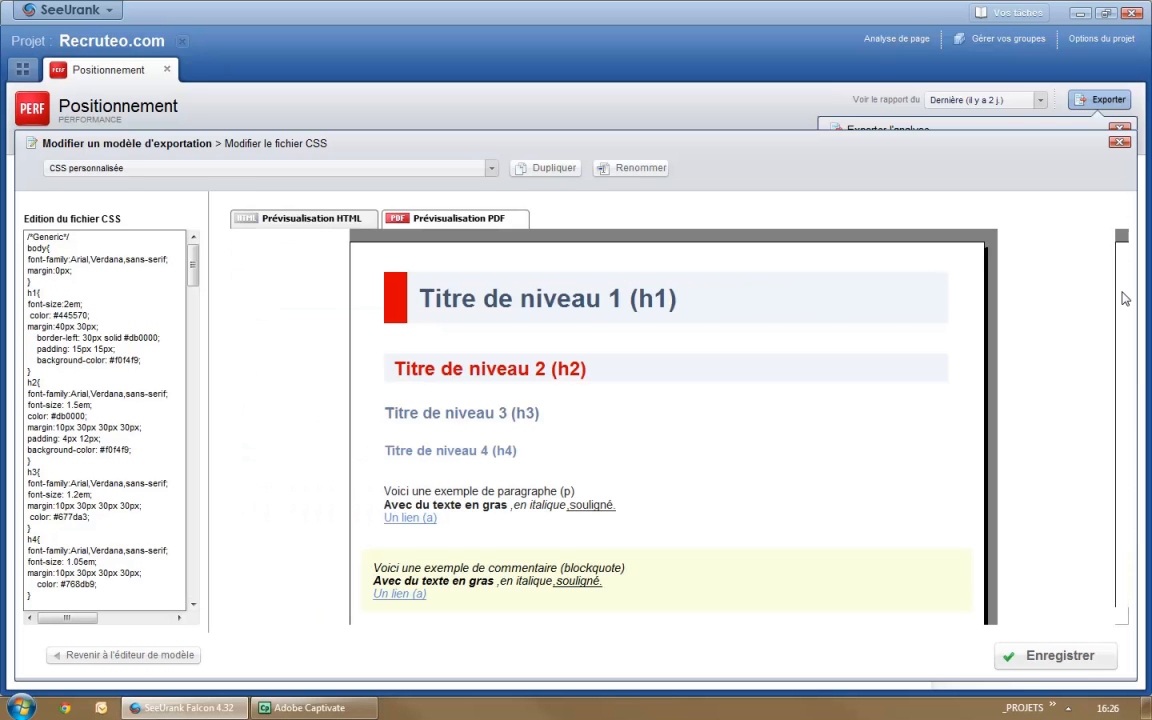
scroll(1147, 355, "down", 3)
scroll(1147, 405, "up", 3)
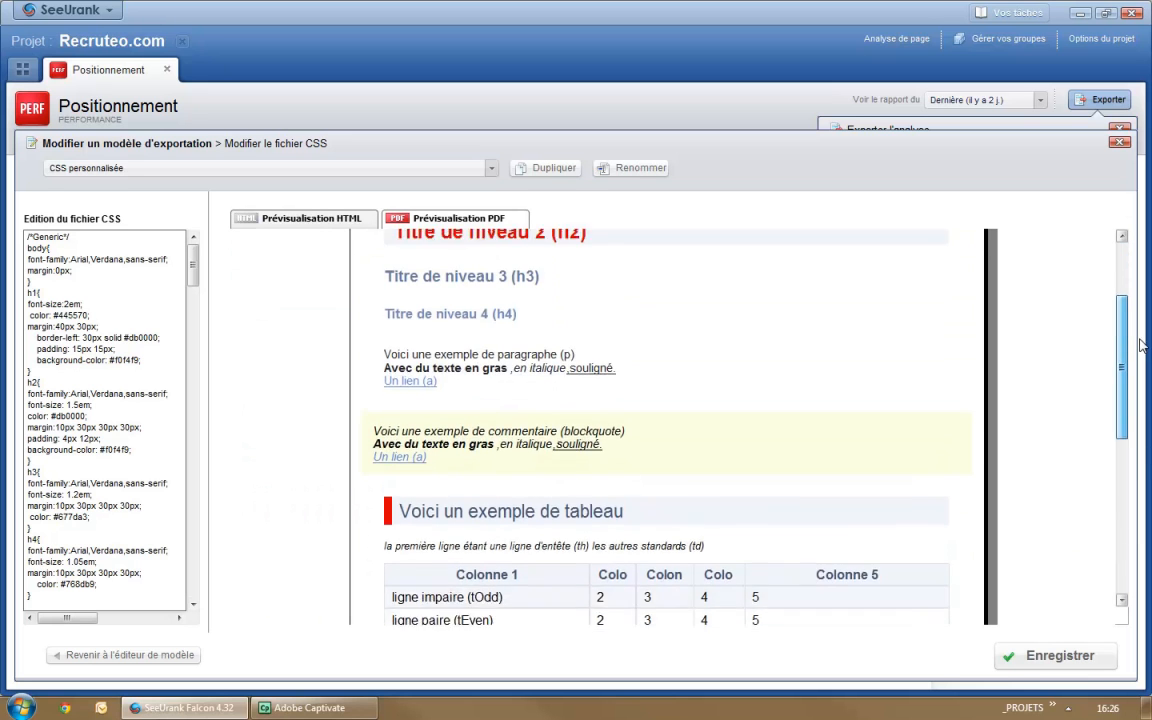
left_click(281, 220)
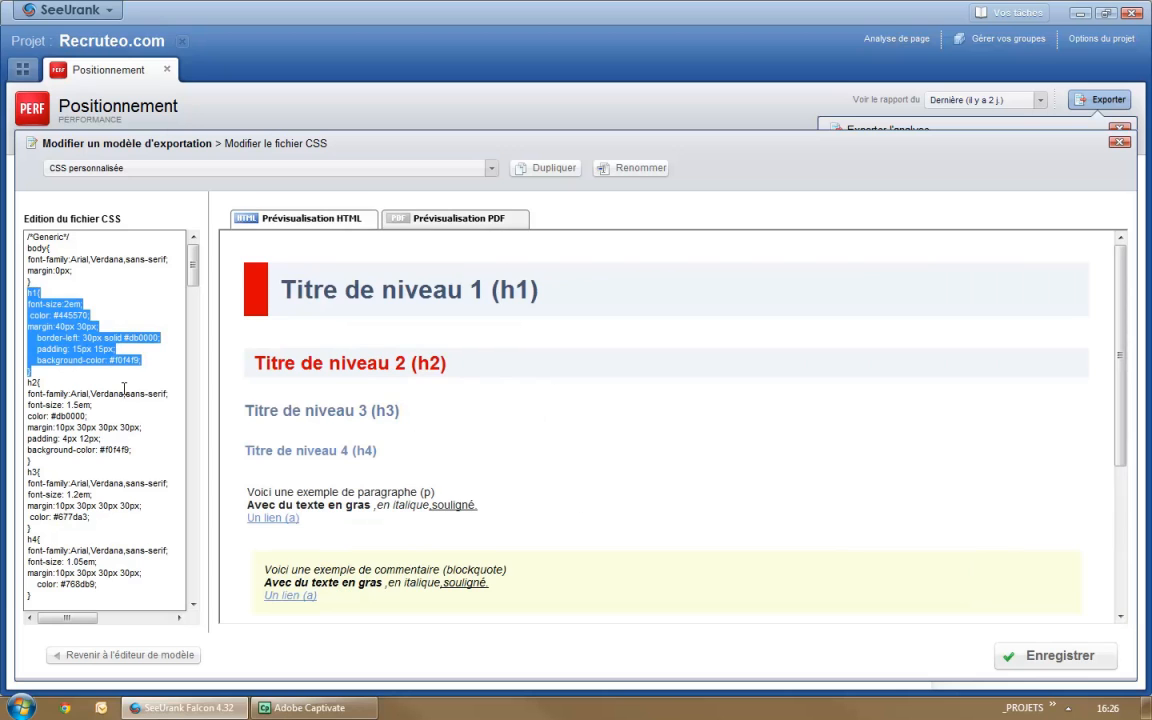
Step: Examine the body, h1 and h2 rules in the CSS code and save the CSS personnalisée style sheet
left_click_drag(124, 391, 118, 383)
left_click(89, 315)
left_click_drag(42, 248, 89, 452)
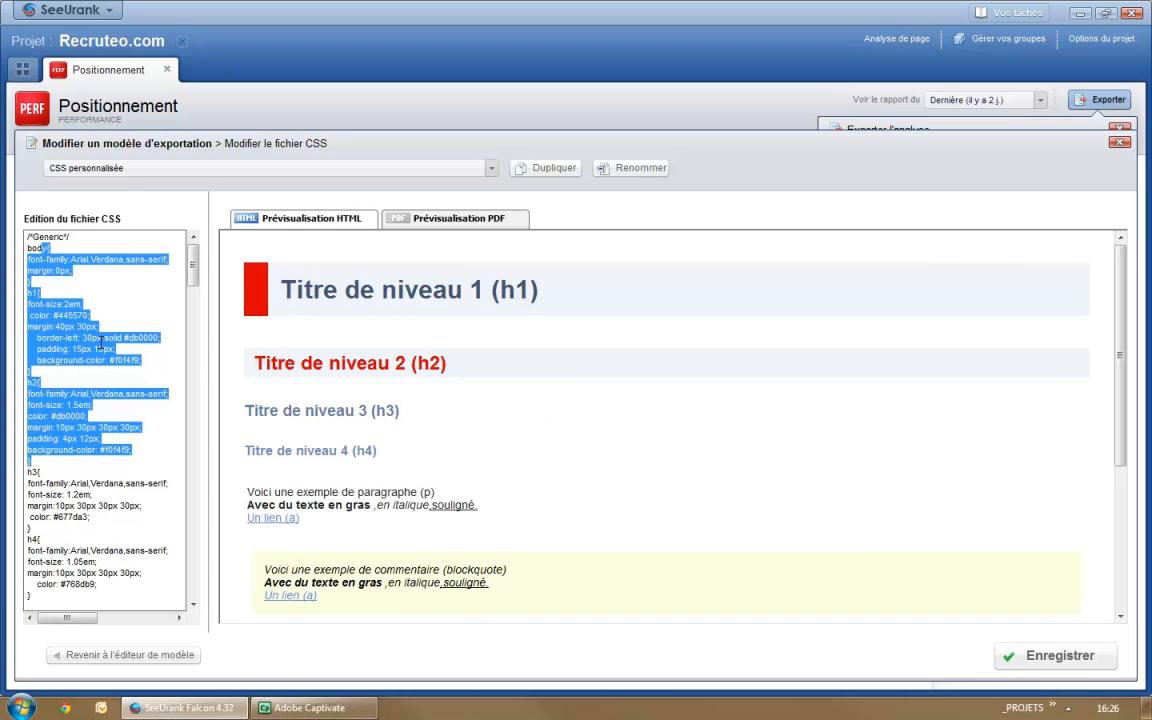
left_click(54, 339)
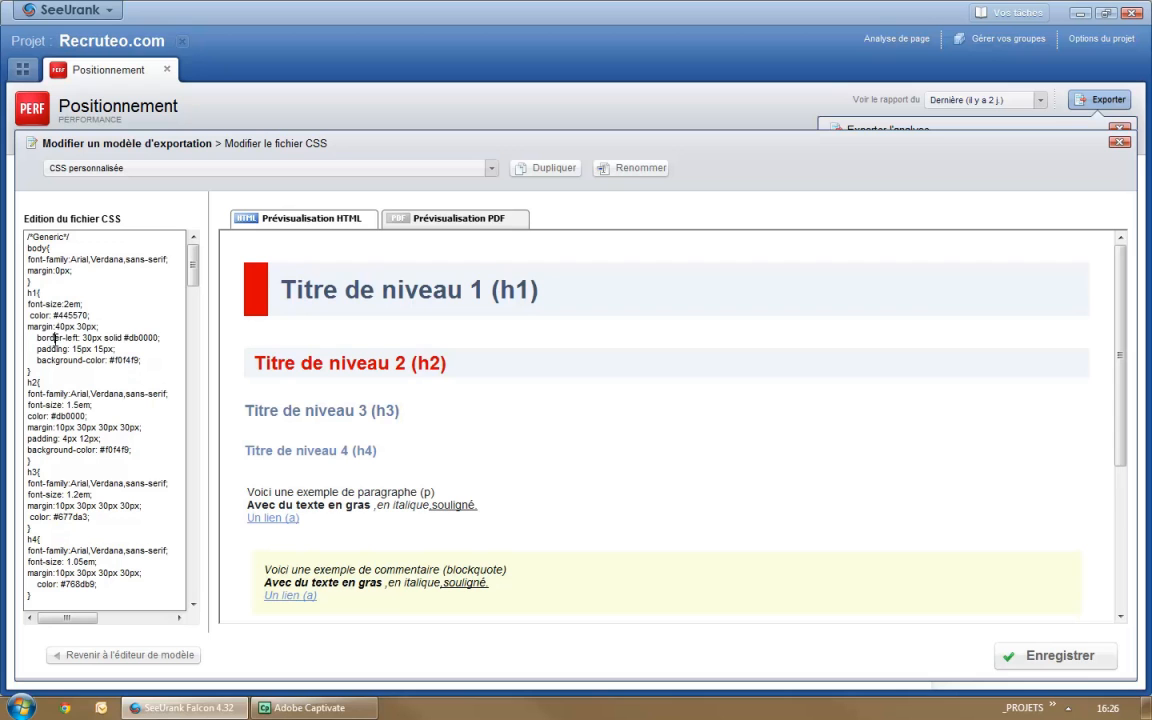
left_click(1018, 660)
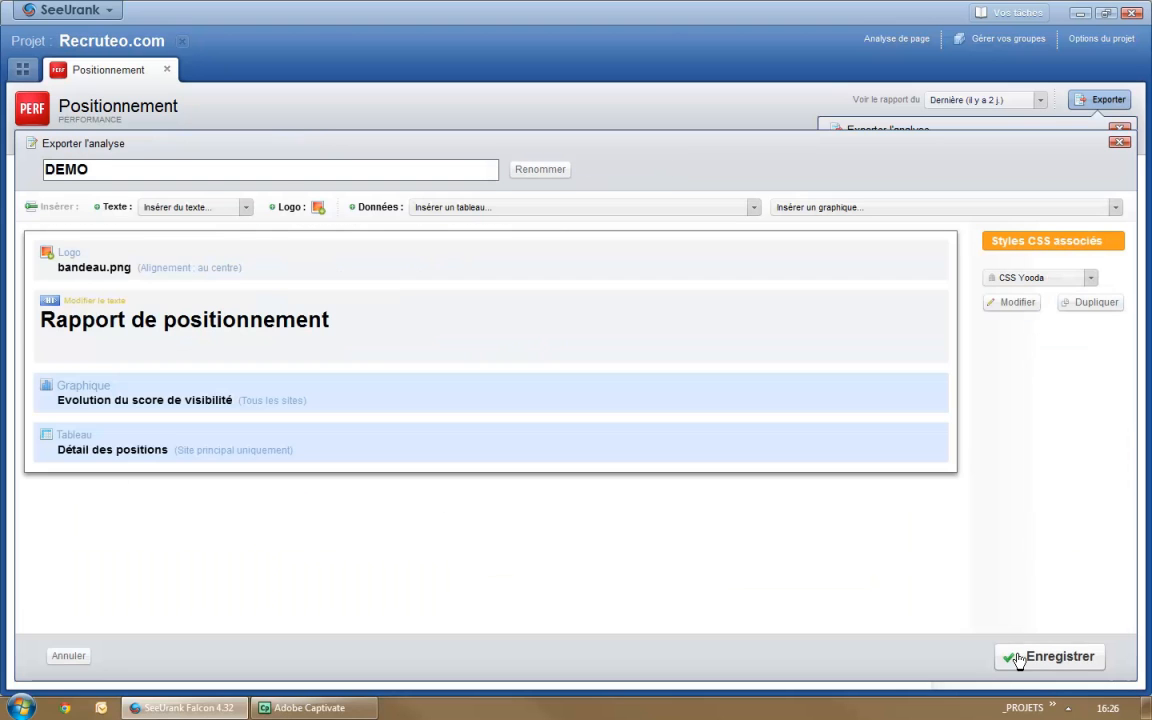
Step: Associate the CSS personnalisée style sheet with the DEMO template and save the template
left_click(1023, 281)
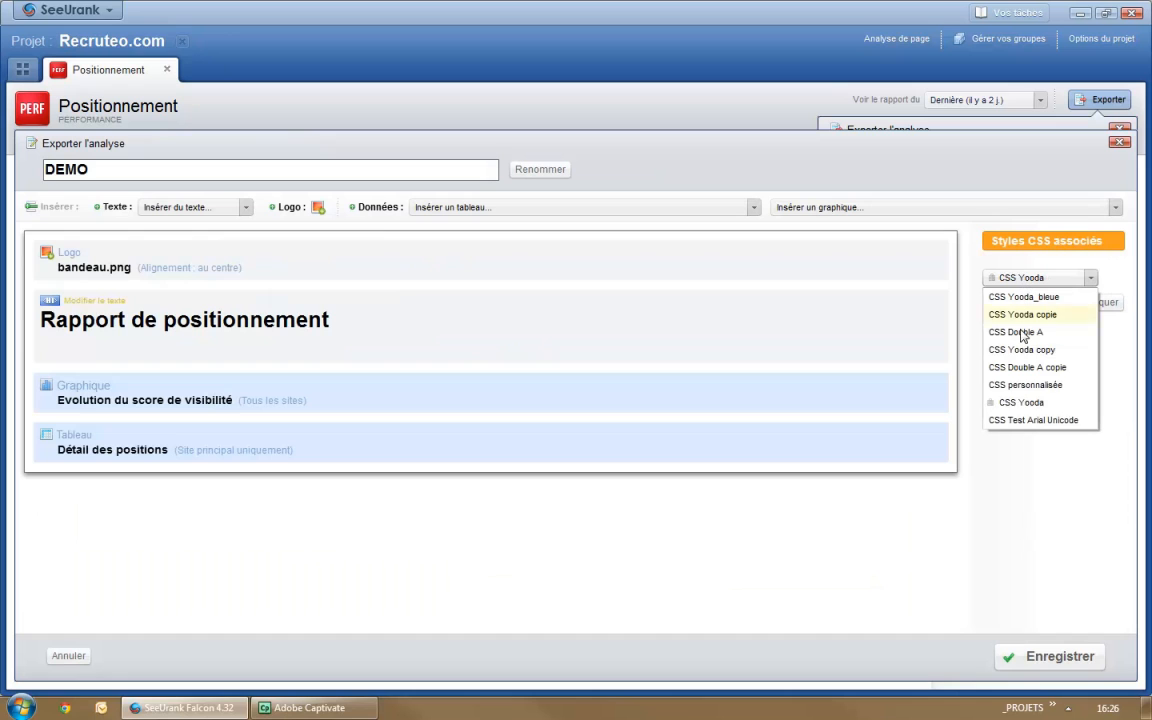
left_click(1027, 386)
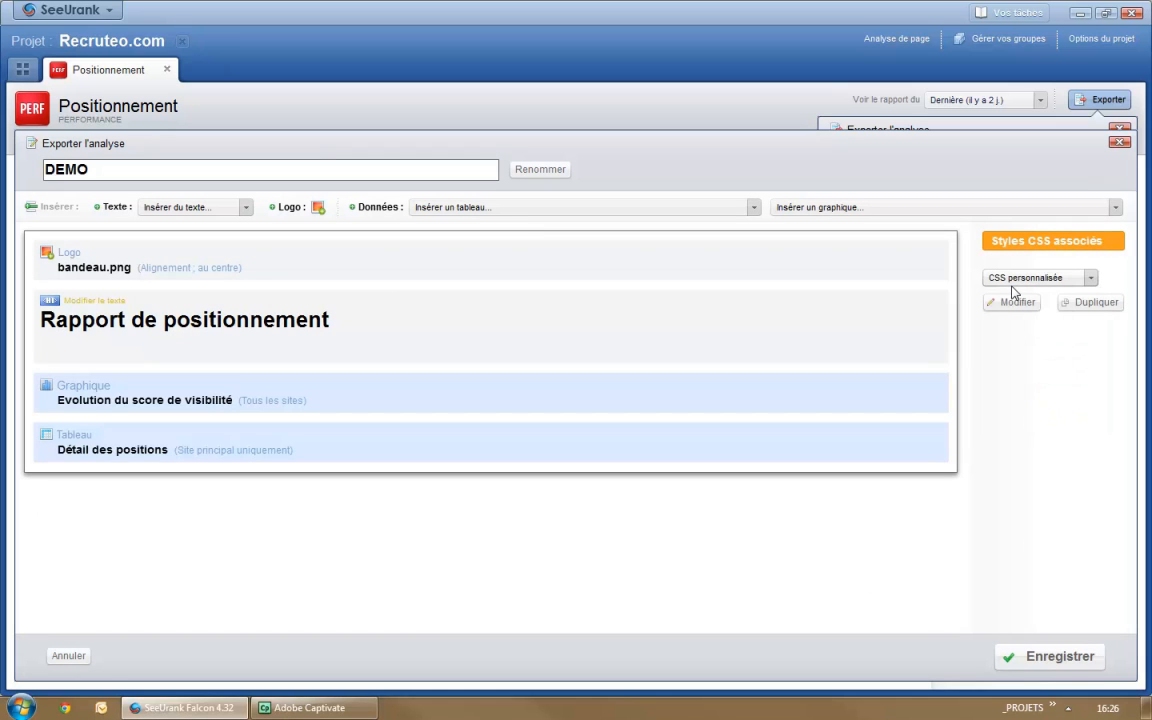
left_click(1024, 666)
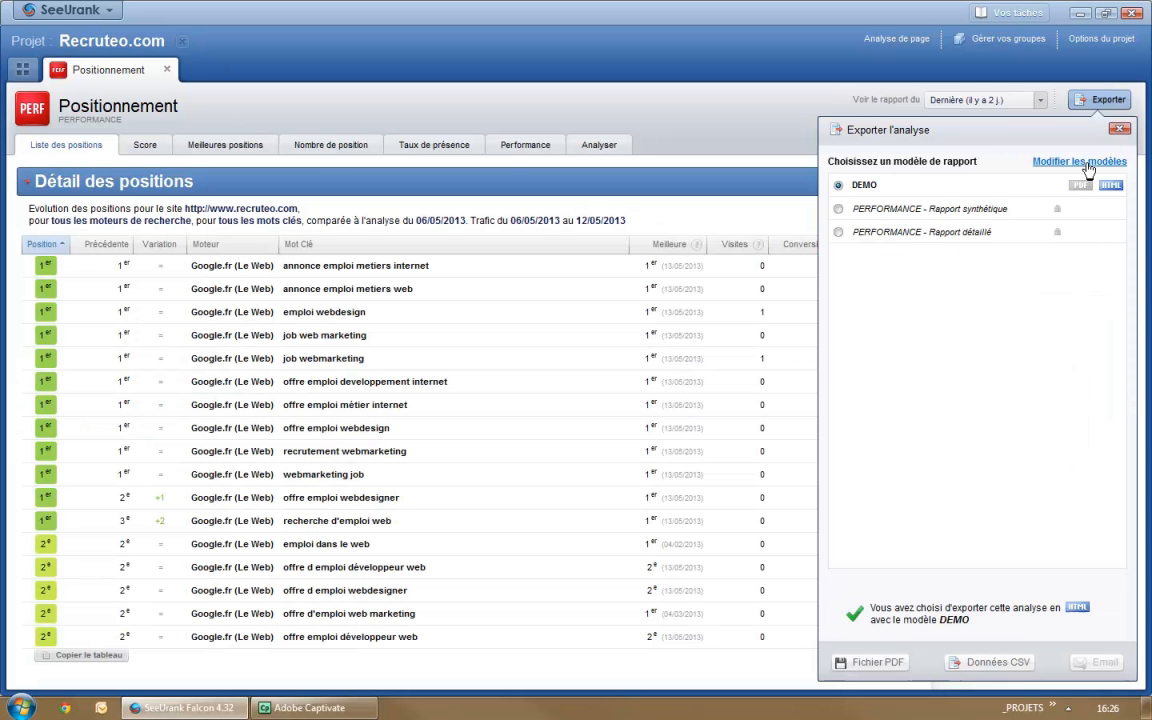
Step: Export the positions analysis in PDF format with the DEMO template, saving it to the desktop as Recruteo.com - Positionnement - 20130513.pdf
left_click(1080, 185)
left_click(885, 662)
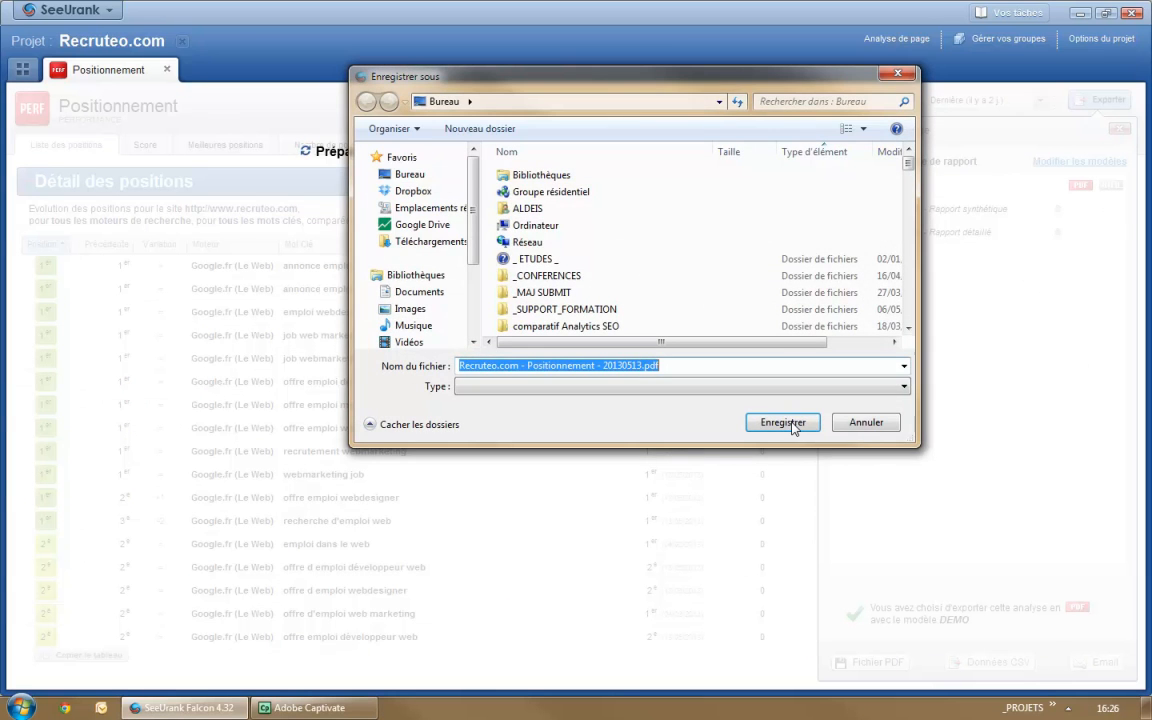
left_click(783, 422)
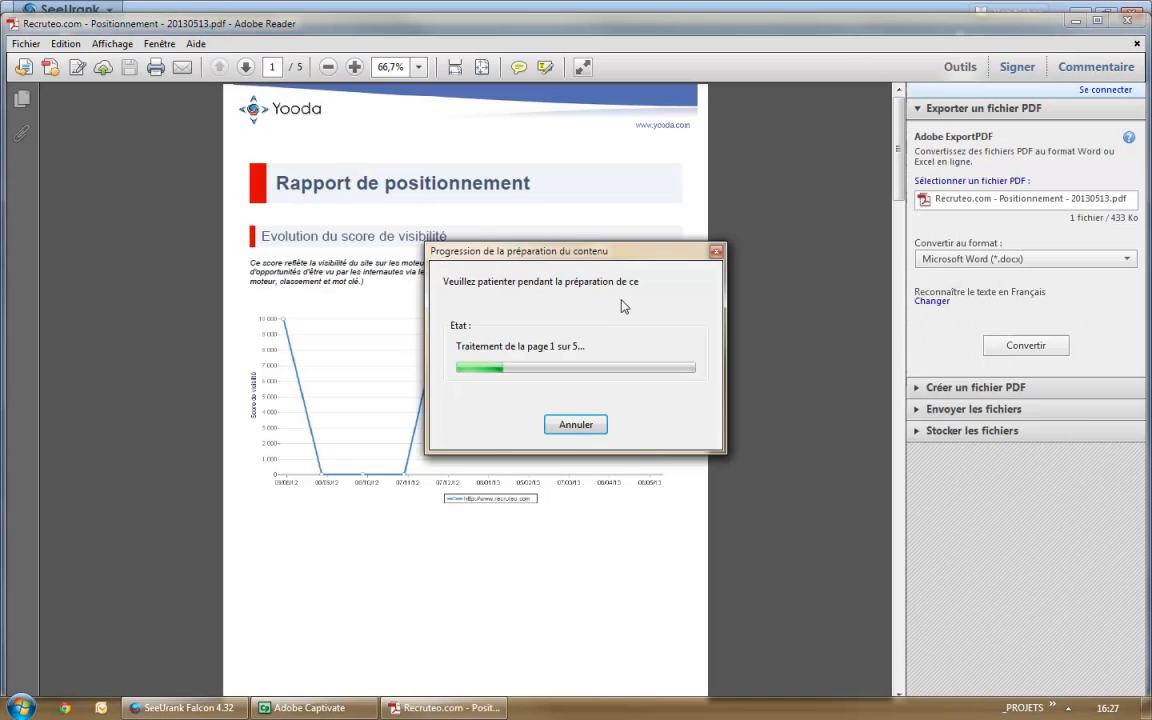
Step: Review the restyled headings, visibility score graph and detailed positions table in the exported PDF, and close the report
left_click_drag(588, 250, 1122, 450)
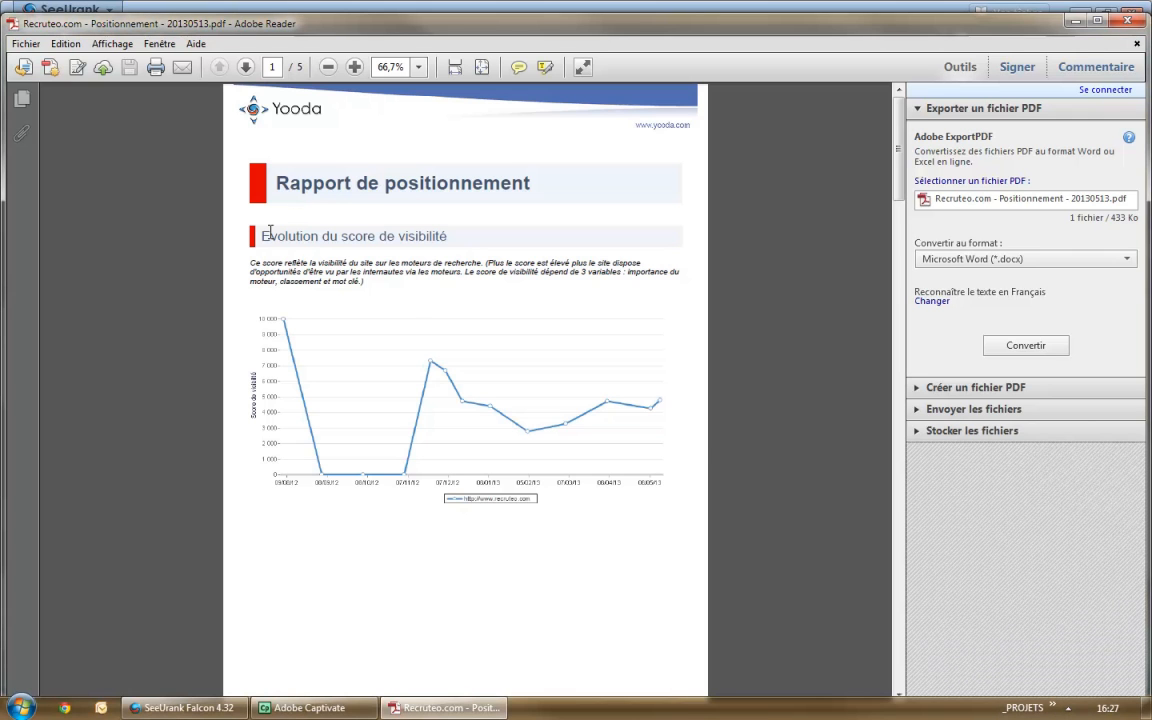
scroll(779, 549, "down", 10)
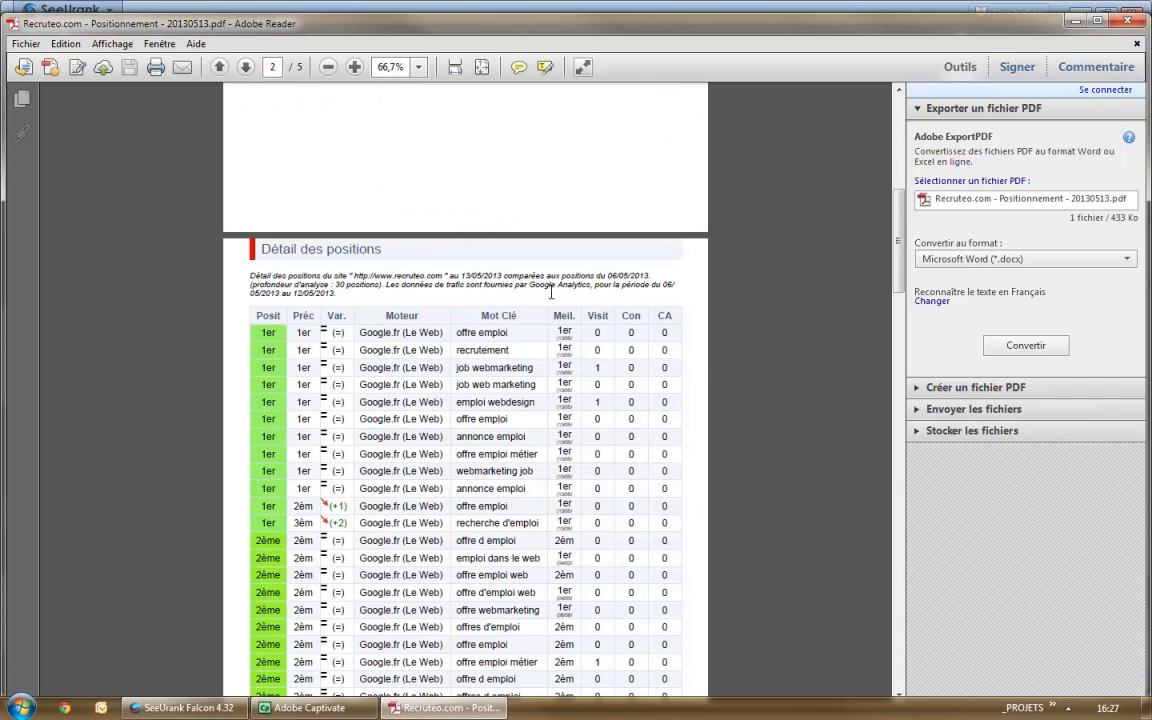
scroll(702, 370, "down", 12)
scroll(702, 388, "down", 15)
left_click_drag(895, 436, 896, 97)
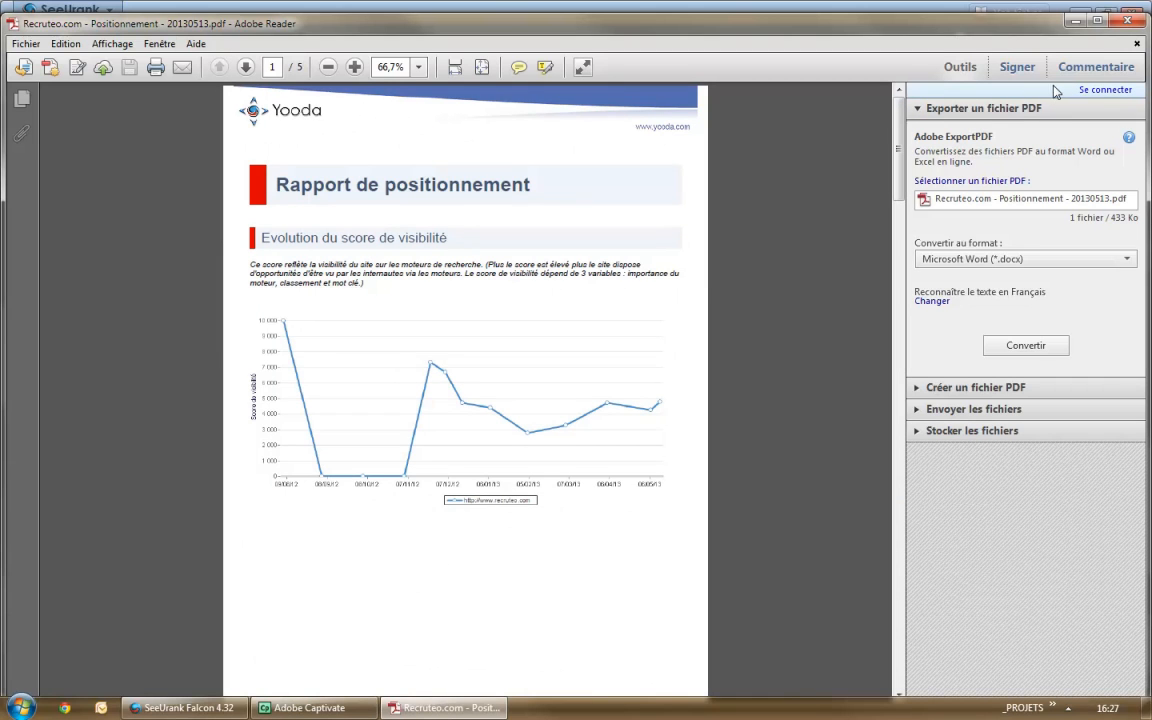
left_click(1129, 21)
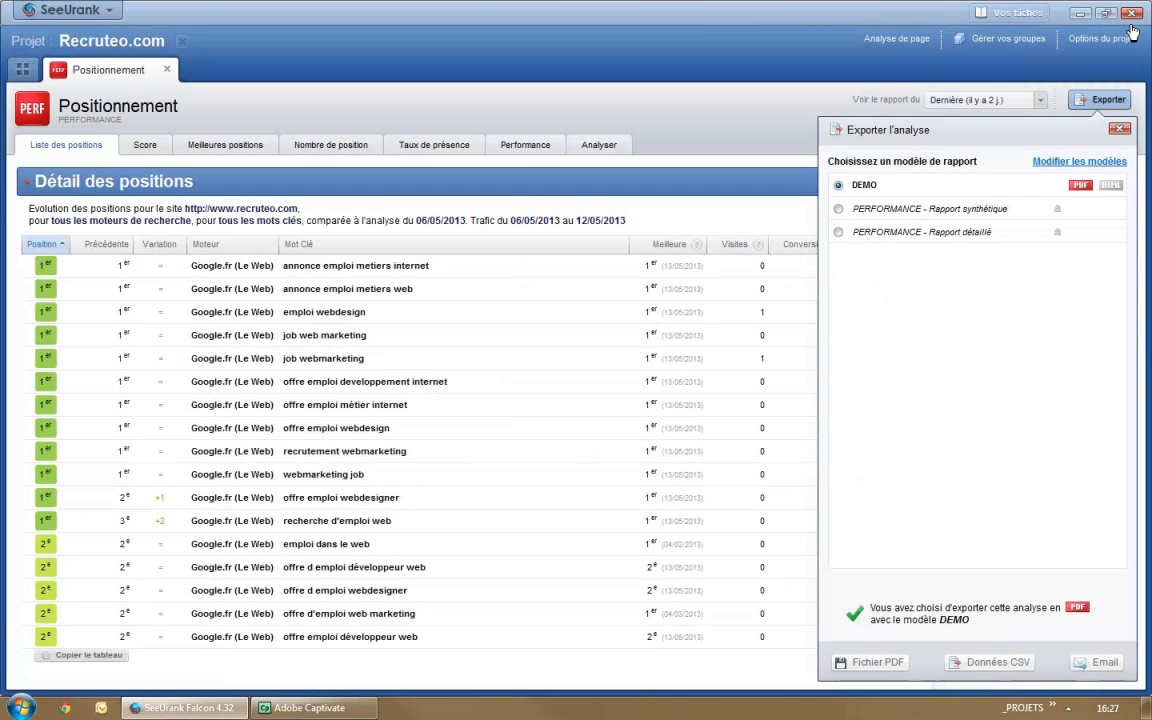